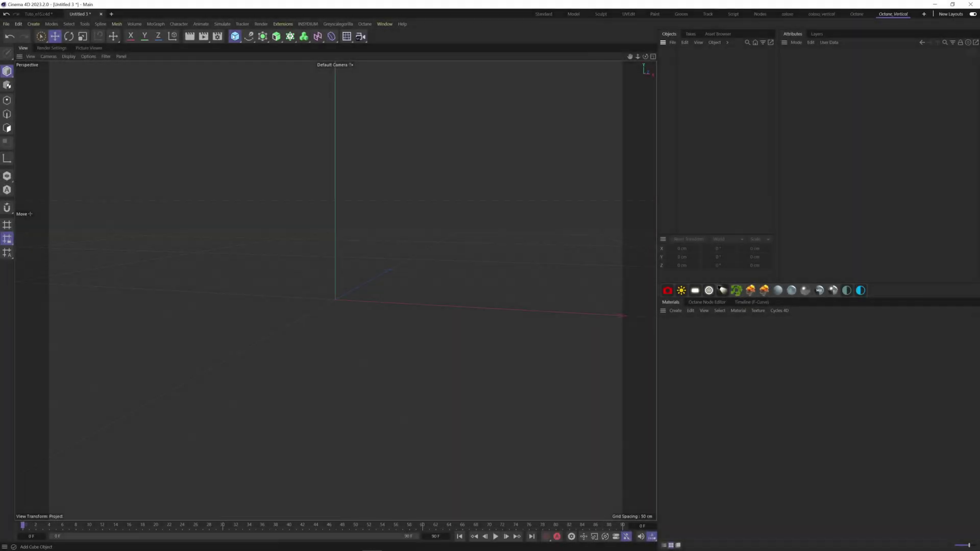
# Step: Add a MoGraph text object reading "C4D", aligned to the middle, in the Helvetica Rounded LT Black font
pyautogui.click(235, 37)
pyautogui.click(290, 37)
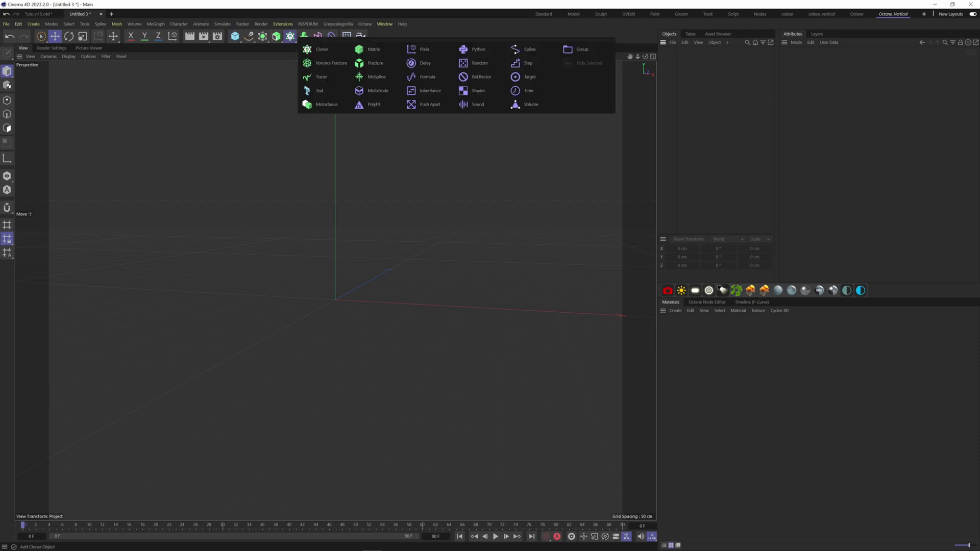
pyautogui.click(308, 90)
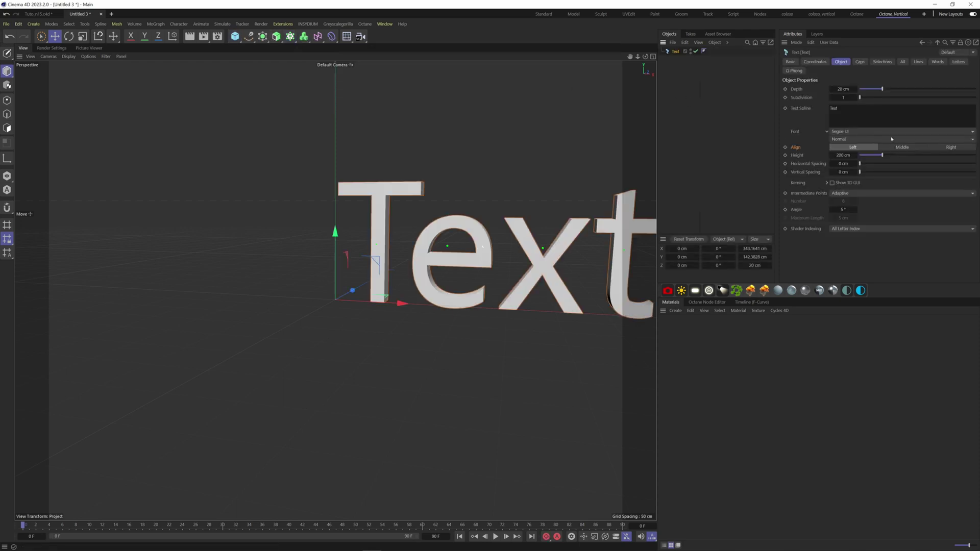
pyautogui.click(902, 147)
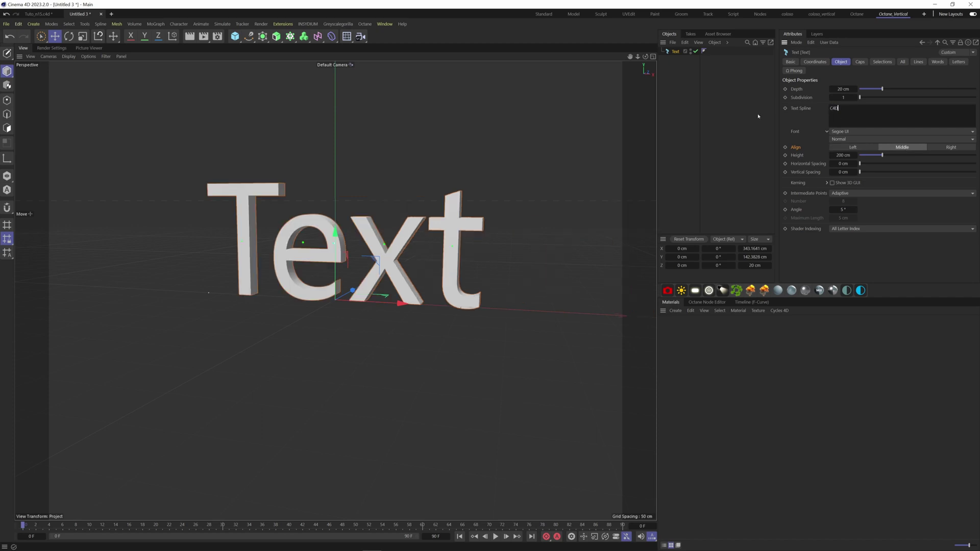
pyautogui.click(855, 131)
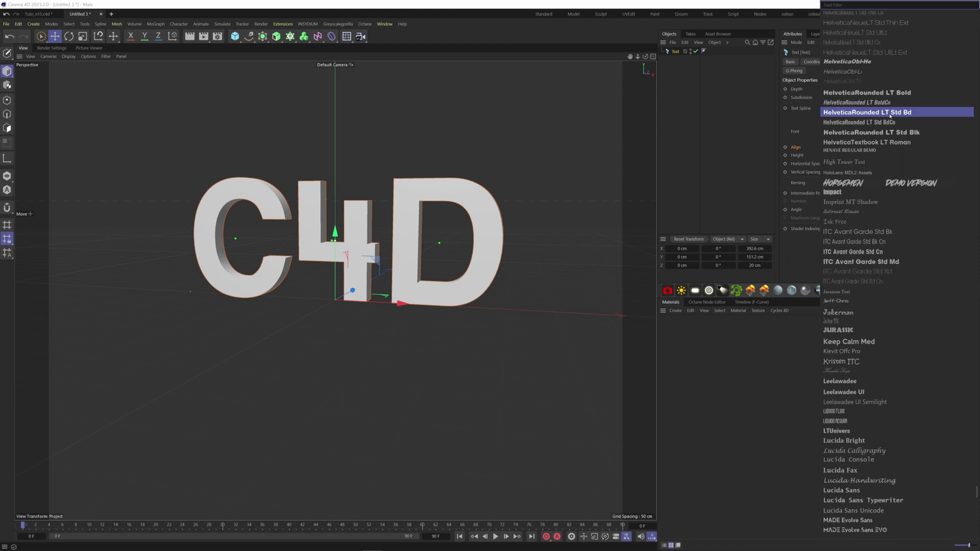
pyautogui.click(880, 96)
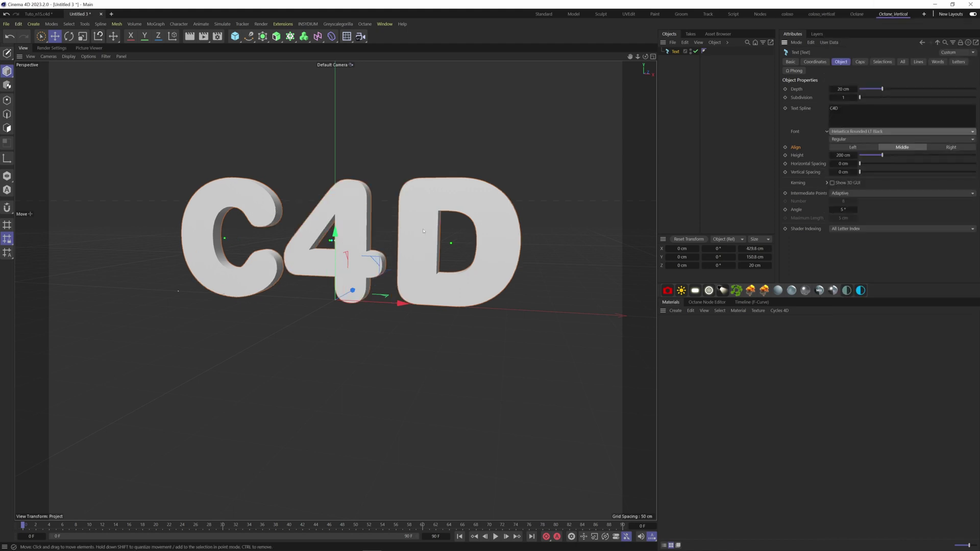
# Step: Add a Volume Builder and a Volume Mesher, nesting the text in the builder and the builder in the mesher
pyautogui.keyDown('alt'); pyautogui.moveTo(423, 231); pyautogui.dragTo(406, 273, button='middle'); pyautogui.keyUp('alt')
pyautogui.keyDown('alt'); pyautogui.moveTo(406, 274); pyautogui.dragTo(423, 281); pyautogui.keyUp('alt')
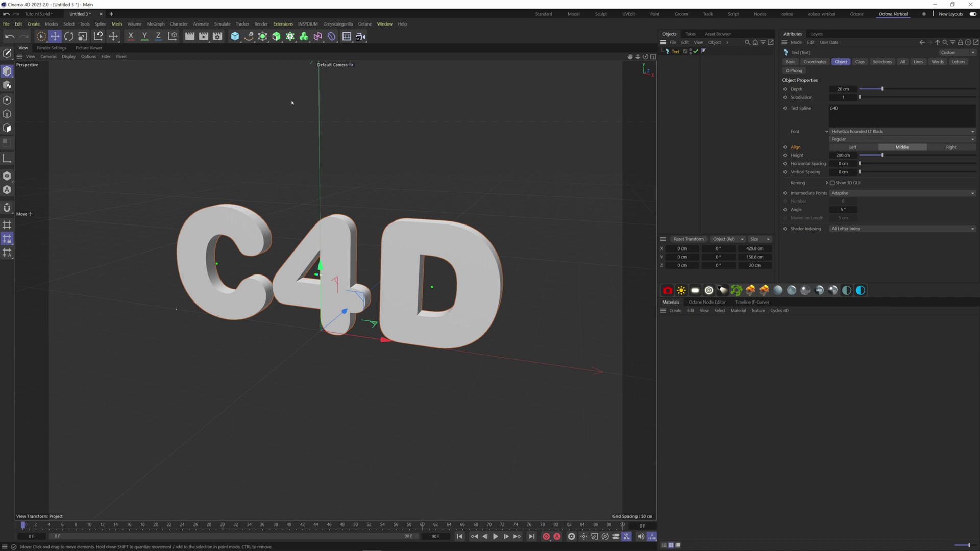
pyautogui.click(304, 37)
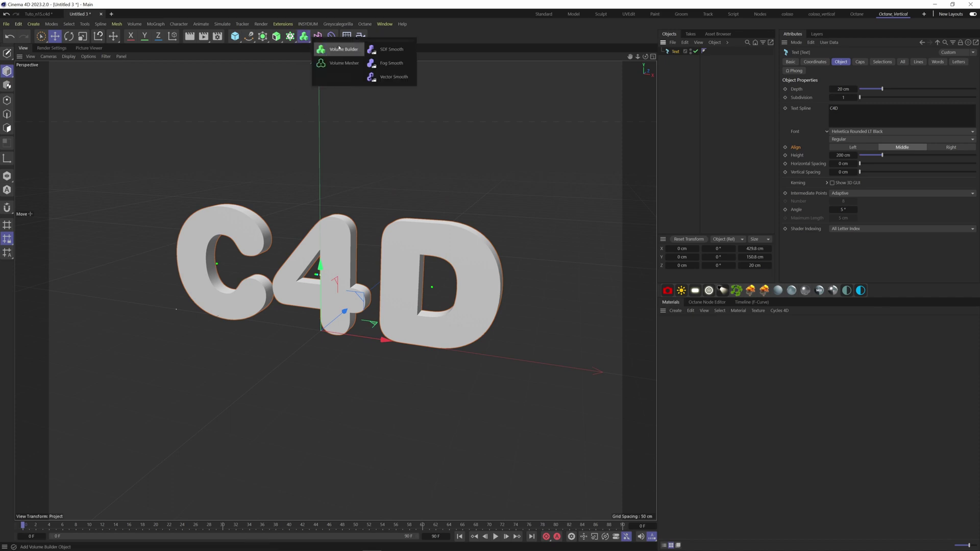
pyautogui.click(344, 49)
pyautogui.click(304, 37)
pyautogui.click(344, 62)
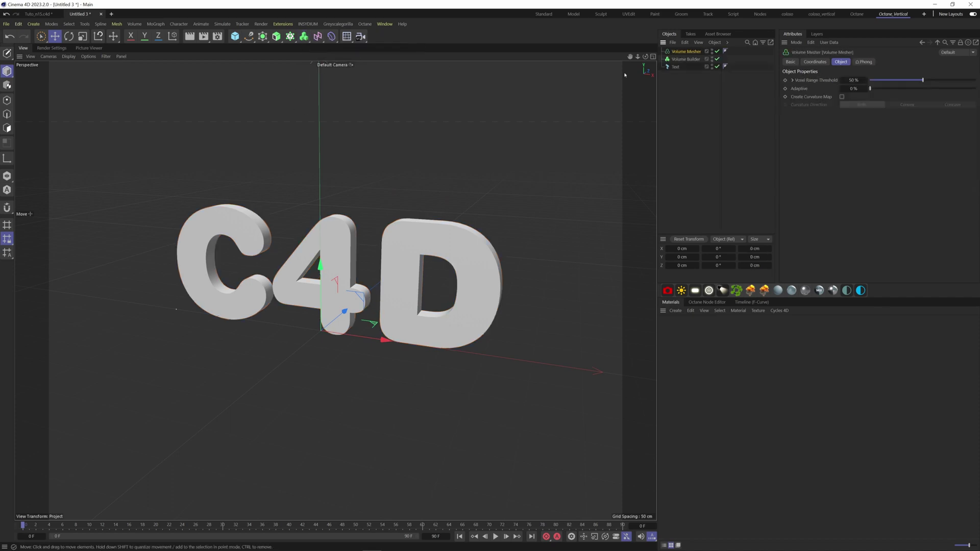
pyautogui.moveTo(692, 56); pyautogui.dragTo(694, 60)
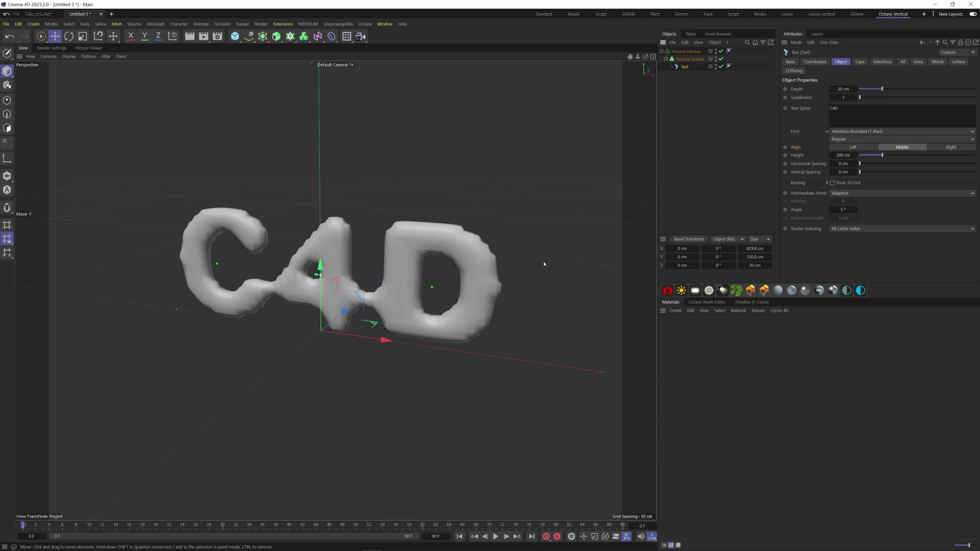
# Step: Set the Volume Builder's voxel size to 1 cm
pyautogui.click(682, 59)
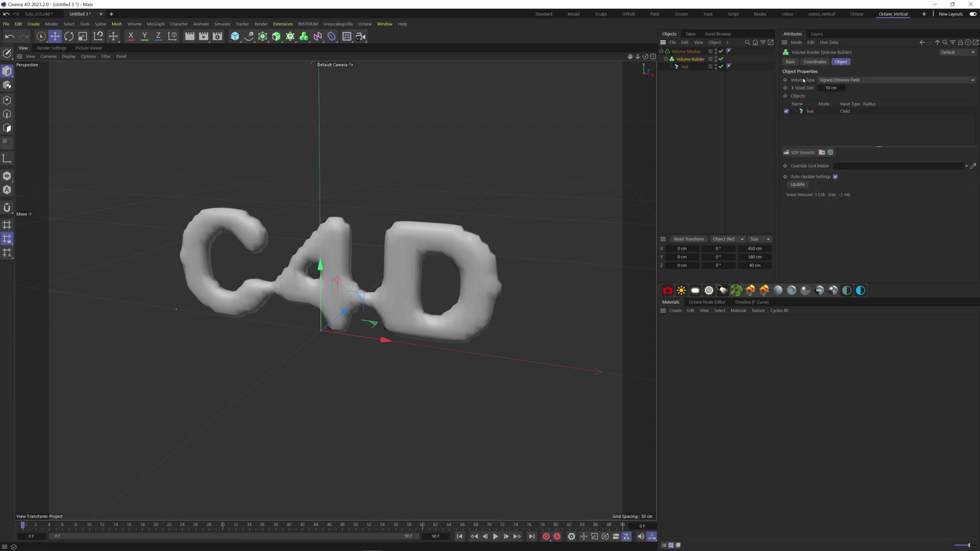
pyautogui.click(831, 88)
pyautogui.write('1 cm')
pyautogui.press('Return')
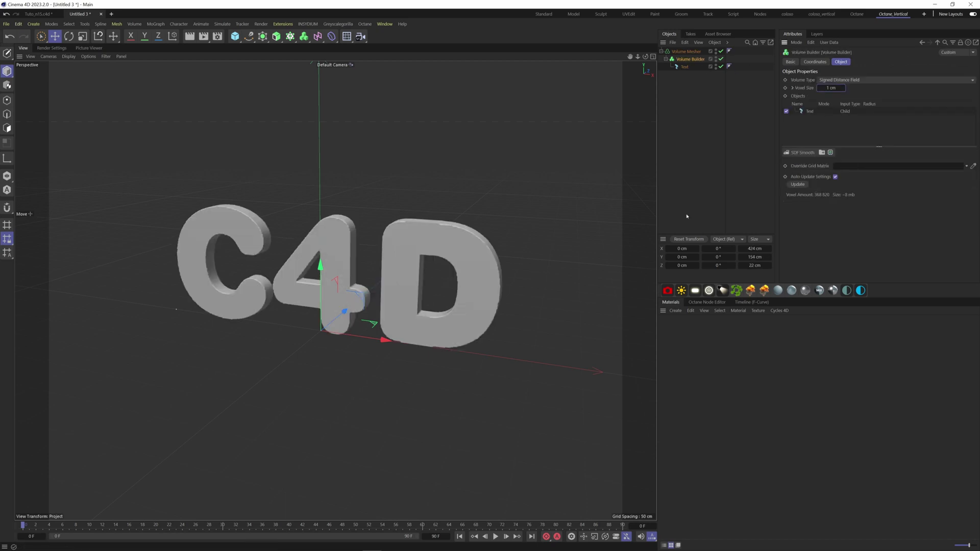
# Step: Add an SDF Smooth filter to the Volume Builder and set its voxel distance to 3
pyautogui.click(803, 153)
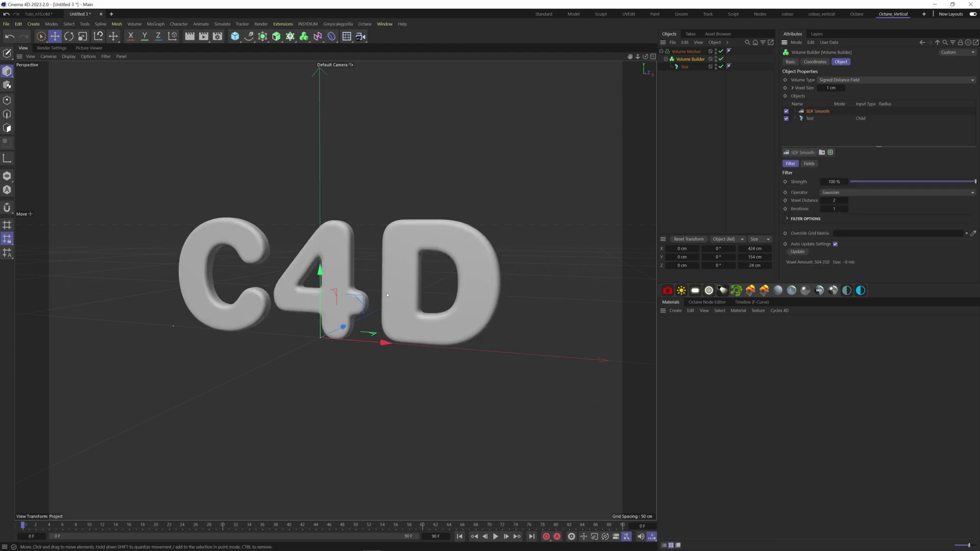
pyautogui.keyDown('alt'); pyautogui.moveTo(398, 285); pyautogui.dragTo(357, 290); pyautogui.keyUp('alt')
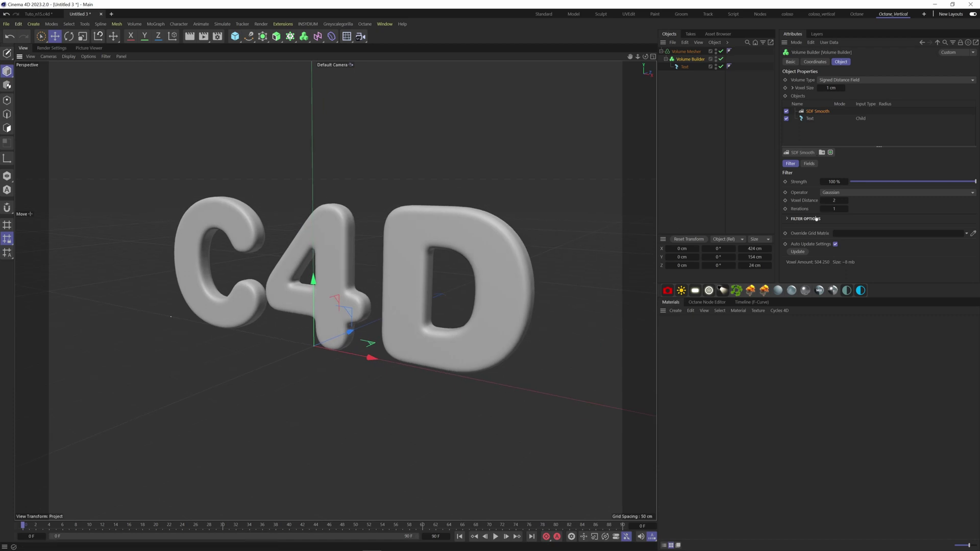
pyautogui.moveTo(833, 200)
pyautogui.mouseDown()
pyautogui.moveTo(844, 200)
pyautogui.moveTo(832, 200)
pyautogui.mouseUp()
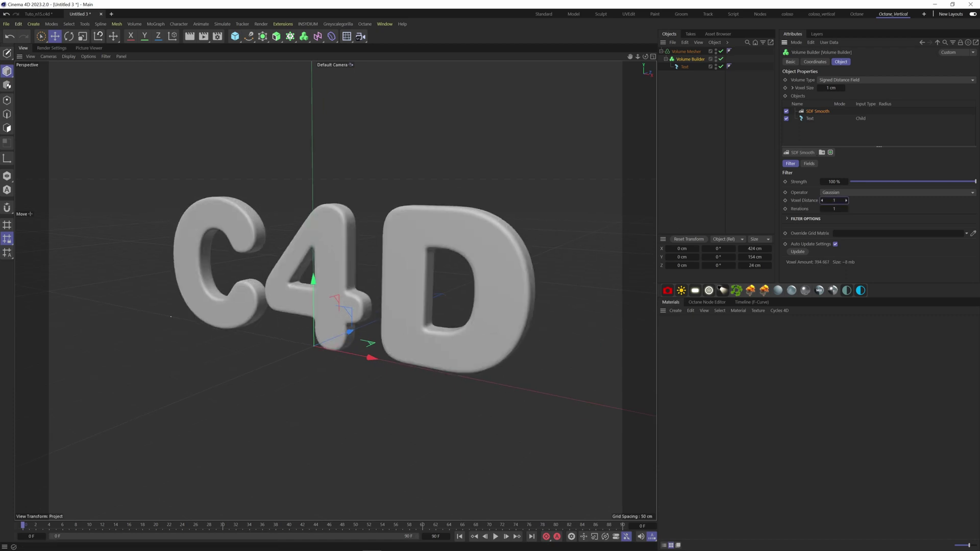
pyautogui.click(847, 200)
pyautogui.click(846, 201)
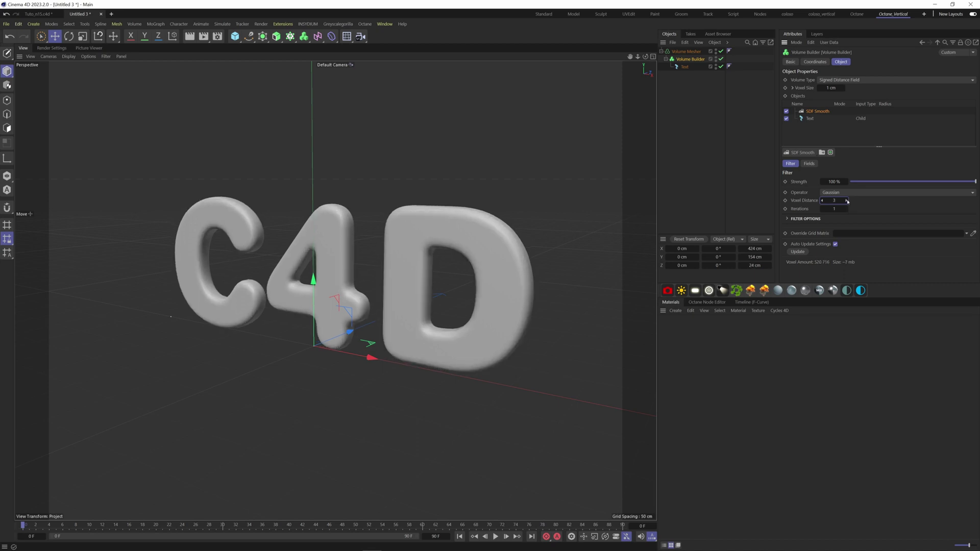
pyautogui.keyDown('alt'); pyautogui.moveTo(439, 217); pyautogui.dragTo(469, 235); pyautogui.keyUp('alt')
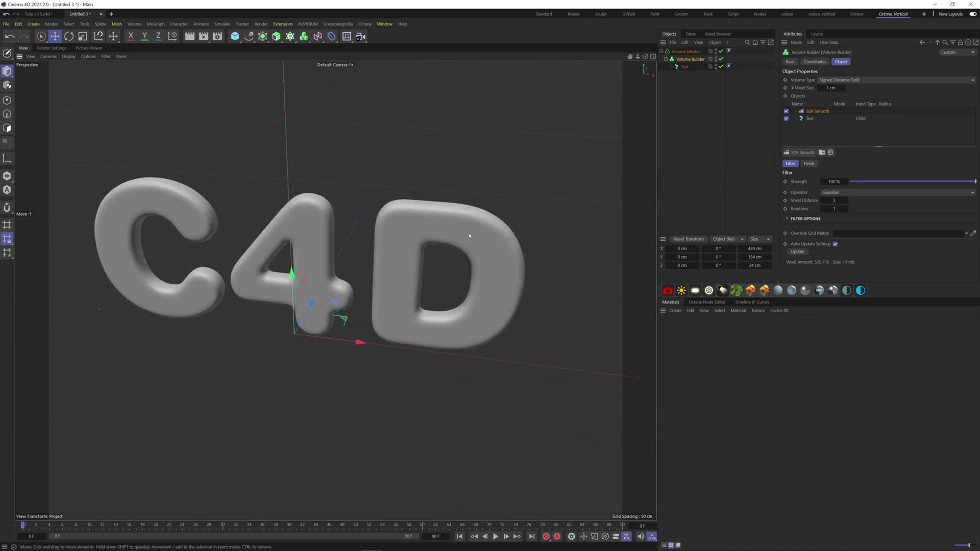
# Step: Switch the viewport display to a shading mode that shows the mesh lines
pyautogui.click(68, 56)
pyautogui.click(94, 136)
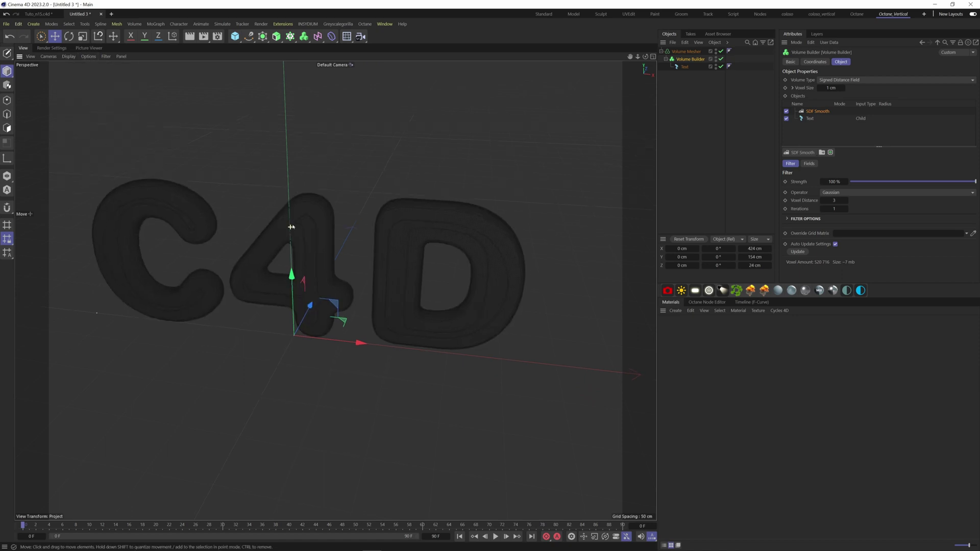
pyautogui.keyDown('alt'); pyautogui.moveTo(291, 225); pyautogui.dragTo(331, 211); pyautogui.keyUp('alt')
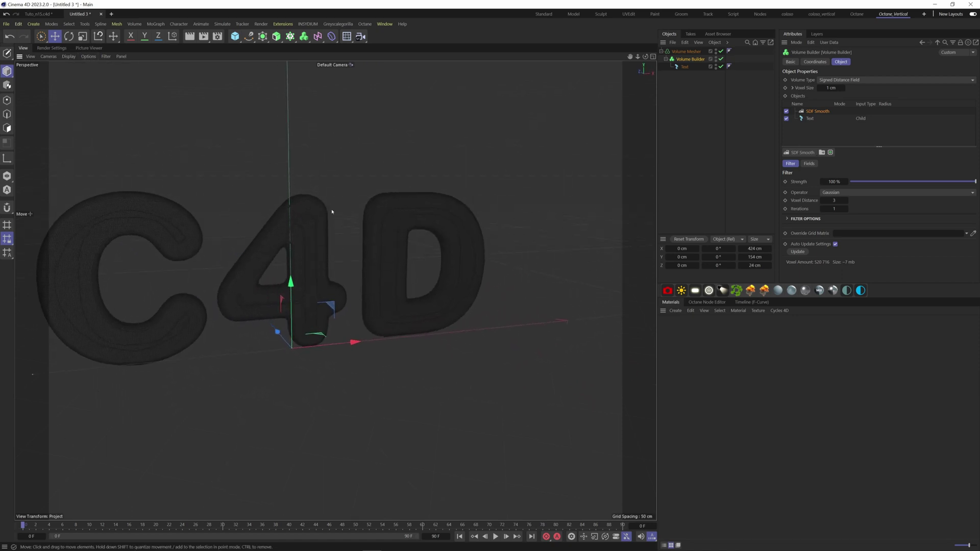
# Step: Add a Remesh generator and nest the Volume Mesher hierarchy inside it
pyautogui.click(263, 37)
pyautogui.click(353, 66)
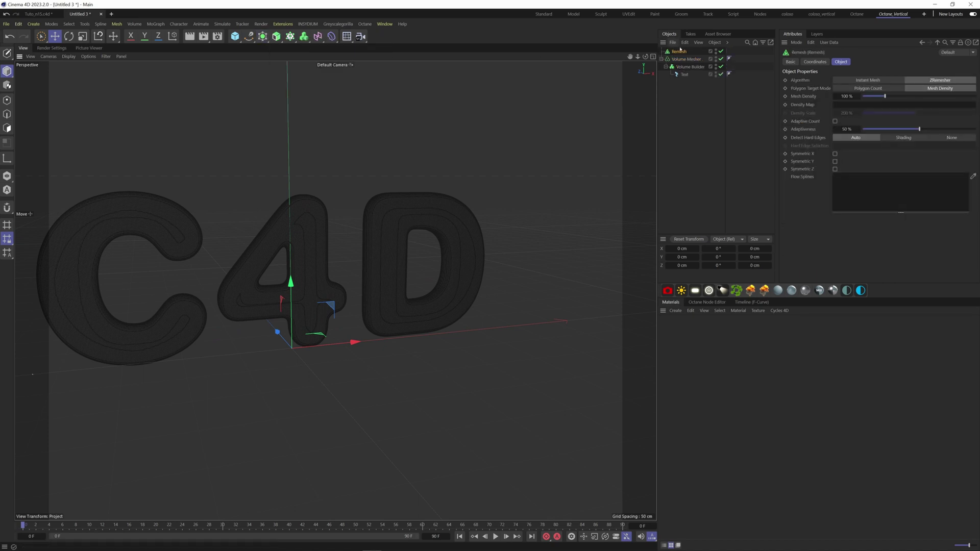
pyautogui.moveTo(682, 60); pyautogui.dragTo(683, 53)
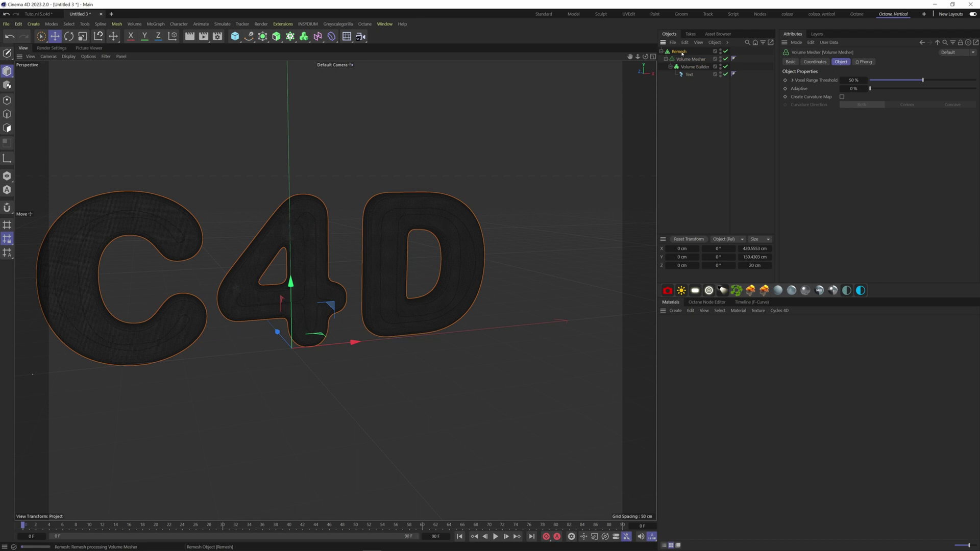
# Step: Reduce the Remesh generator's mesh density to 35%
pyautogui.click(681, 52)
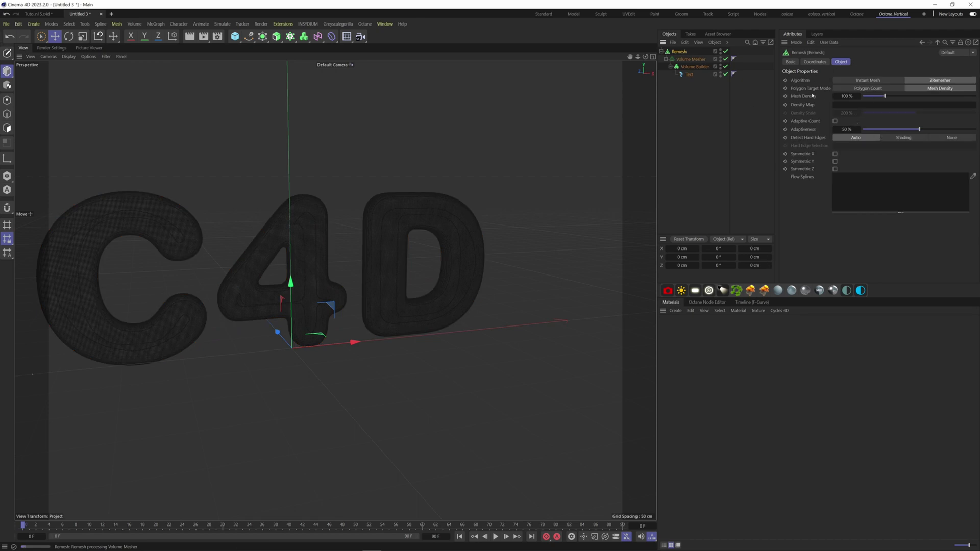
pyautogui.moveTo(877, 98); pyautogui.dragTo(872, 97)
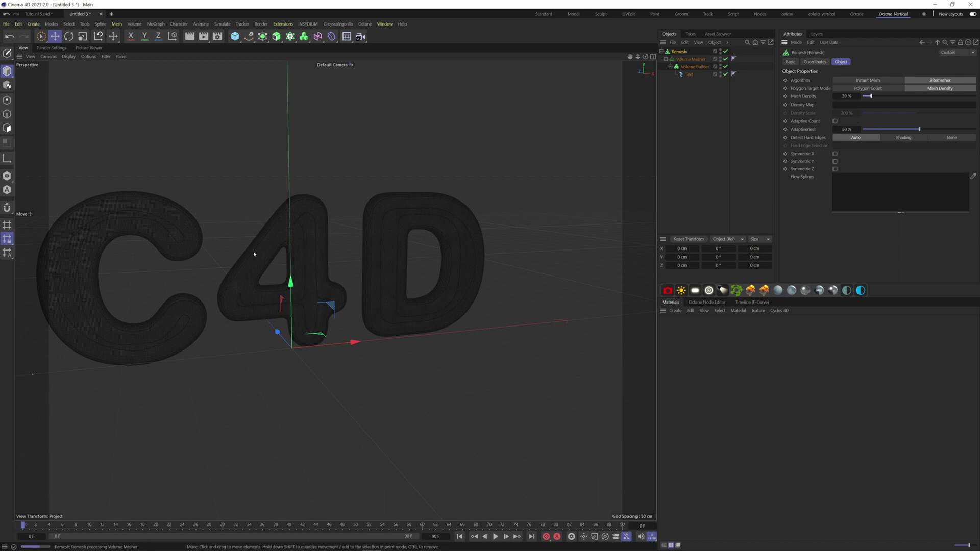
pyautogui.keyDown('alt'); pyautogui.moveTo(245, 247); pyautogui.dragTo(358, 260); pyautogui.keyUp('alt')
pyautogui.scroll(3, 212, 258)
pyautogui.keyDown('alt'); pyautogui.moveTo(216, 240); pyautogui.dragTo(264, 256); pyautogui.keyUp('alt')
pyautogui.click(843, 97)
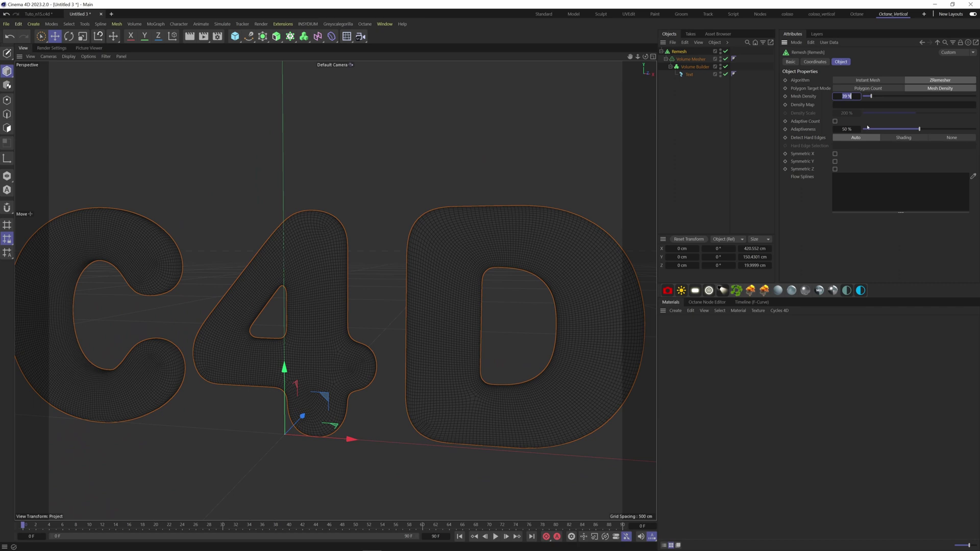
pyautogui.write('35')
pyautogui.press('Return')
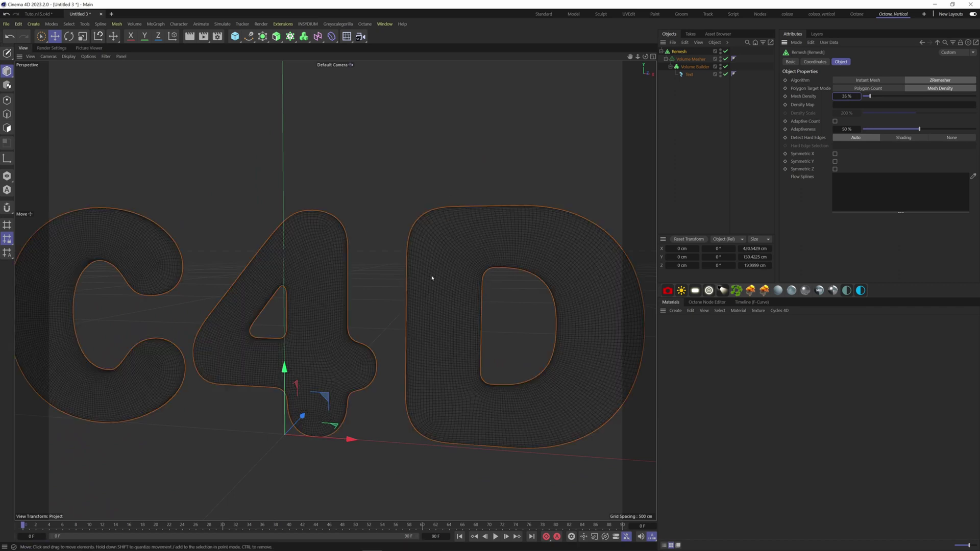
# Step: Create a polygon copy of the Remesh generator with Current State to Object
pyautogui.moveTo(432, 278)
pyautogui.keyDown('alt'); pyautogui.mouseDown()
pyautogui.moveTo(442, 282)
pyautogui.moveTo(304, 275)
pyautogui.moveTo(425, 275)
pyautogui.moveTo(422, 286)
pyautogui.mouseUp(); pyautogui.keyUp('alt')
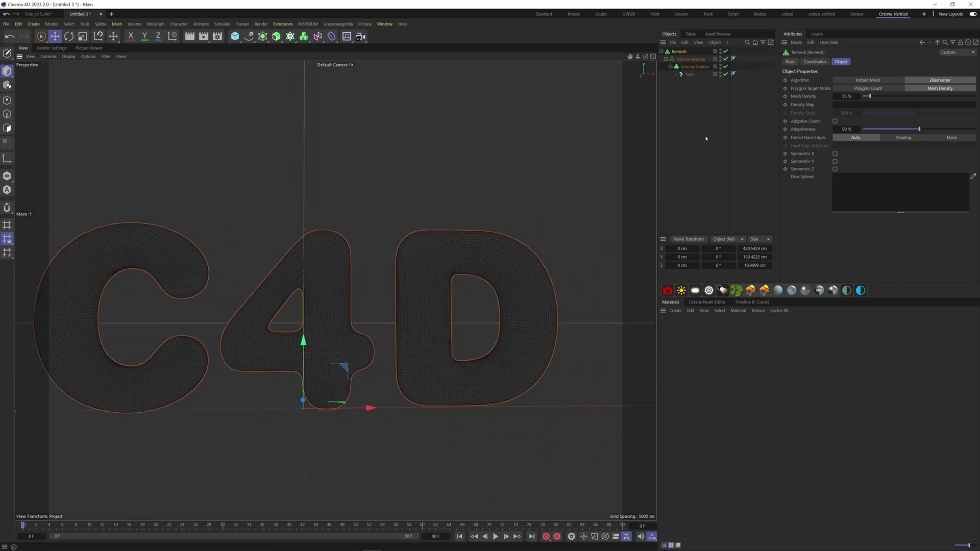
pyautogui.rightClick(682, 54)
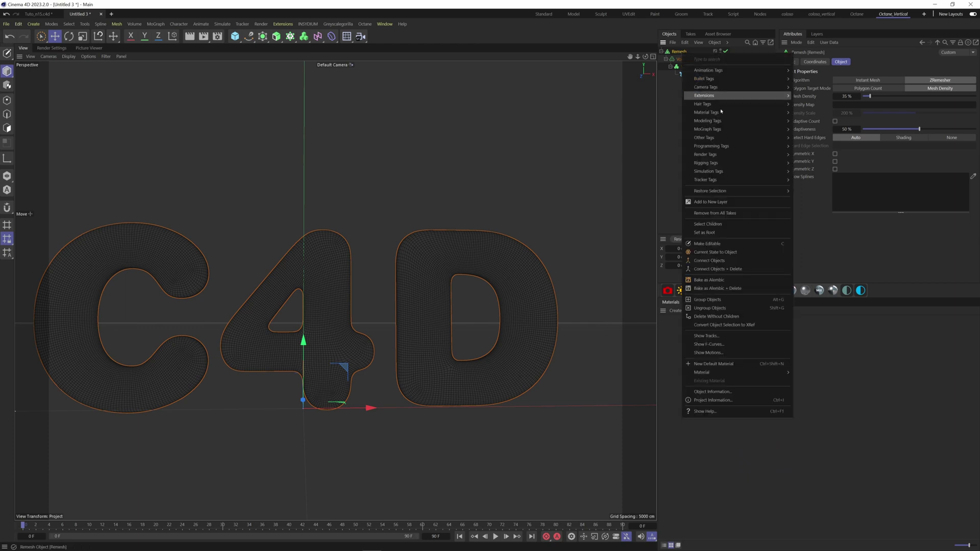
pyautogui.click(715, 252)
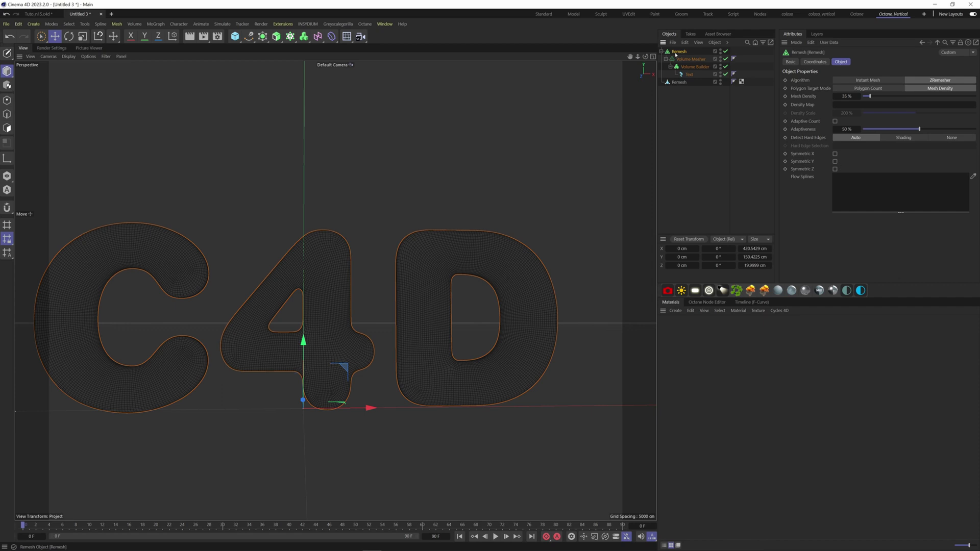
# Step: Group the original Remesh hierarchy into a hidden null named "BAckup" and place it below the polygon copy
pyautogui.hotkey('alt', 'g')
pyautogui.doubleClick(676, 52)
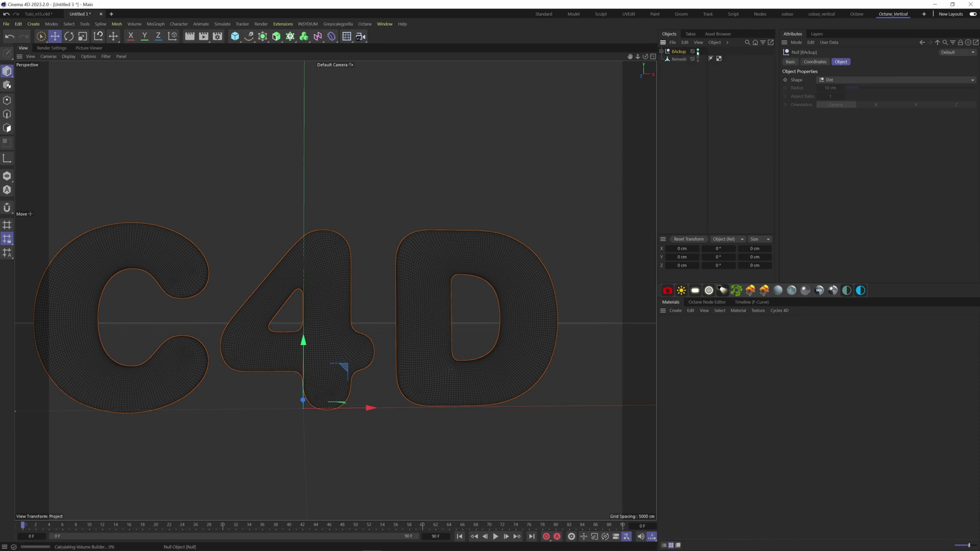
pyautogui.press('Return')
pyautogui.moveTo(687, 71); pyautogui.dragTo(681, 57)
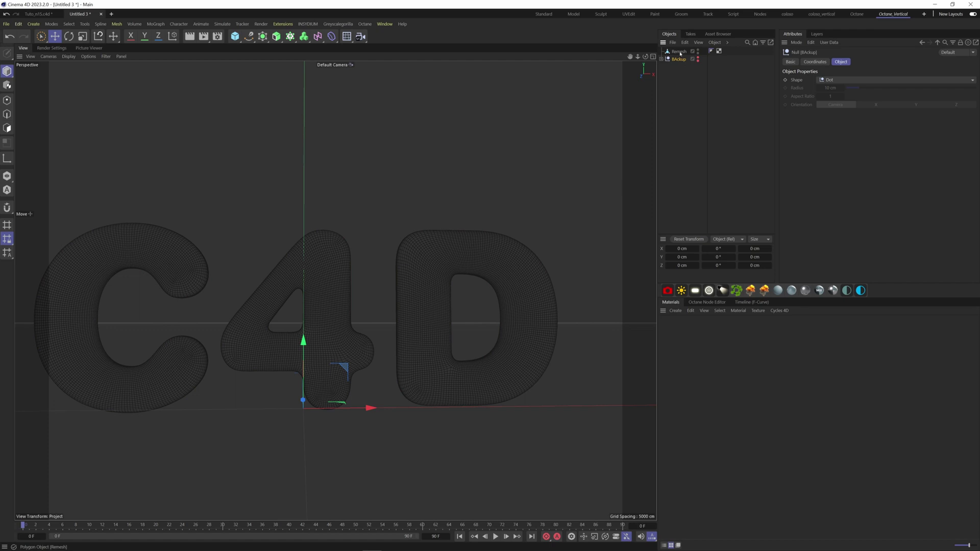
# Step: Split the polygon Remesh object into separate letters with Polygon Islands to Objects
pyautogui.click(678, 52)
pyautogui.hotkey('shift', 'c')
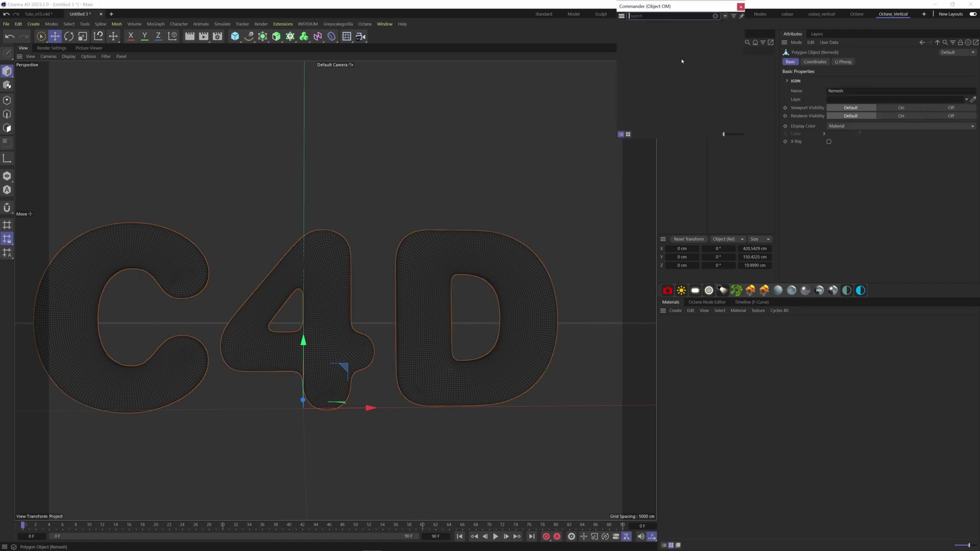
pyautogui.write('island')
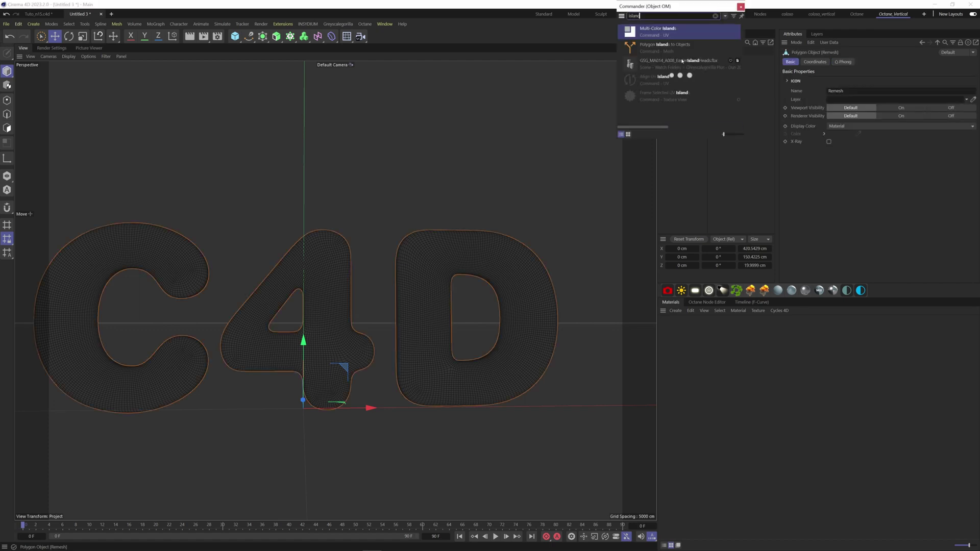
pyautogui.press('Down')
pyautogui.press('Return')
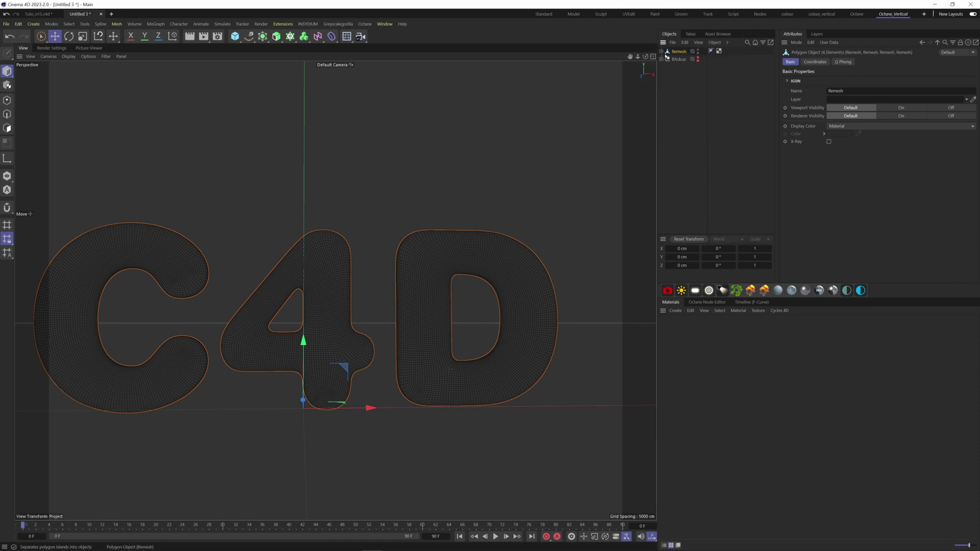
# Step: Move the three letter objects out of their Remesh parent and delete the empty parent
pyautogui.click(661, 52)
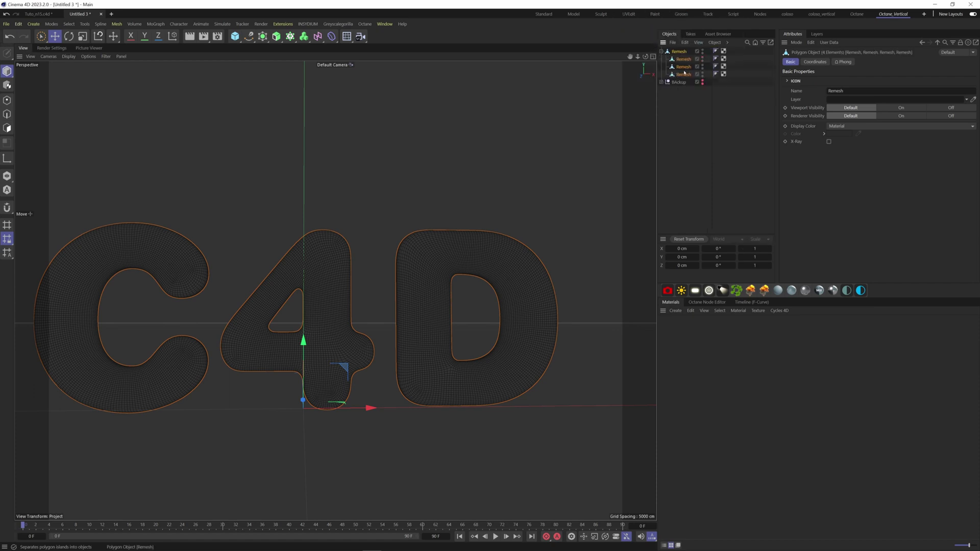
pyautogui.click(684, 75)
pyautogui.keyDown('shift'); pyautogui.click(680, 60); pyautogui.keyUp('shift')
pyautogui.moveTo(683, 50); pyautogui.dragTo(681, 49)
pyautogui.click(678, 75)
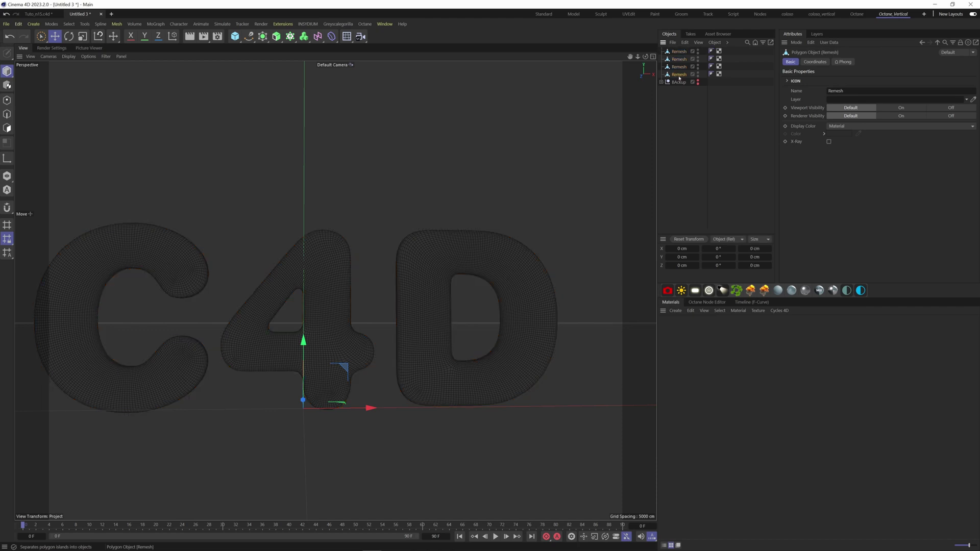
pyautogui.press('Delete')
# Step: Rename the three separated Remesh letter objects to C, 4 and D in the object list's order
pyautogui.click(678, 52)
pyautogui.doubleClick(678, 51)
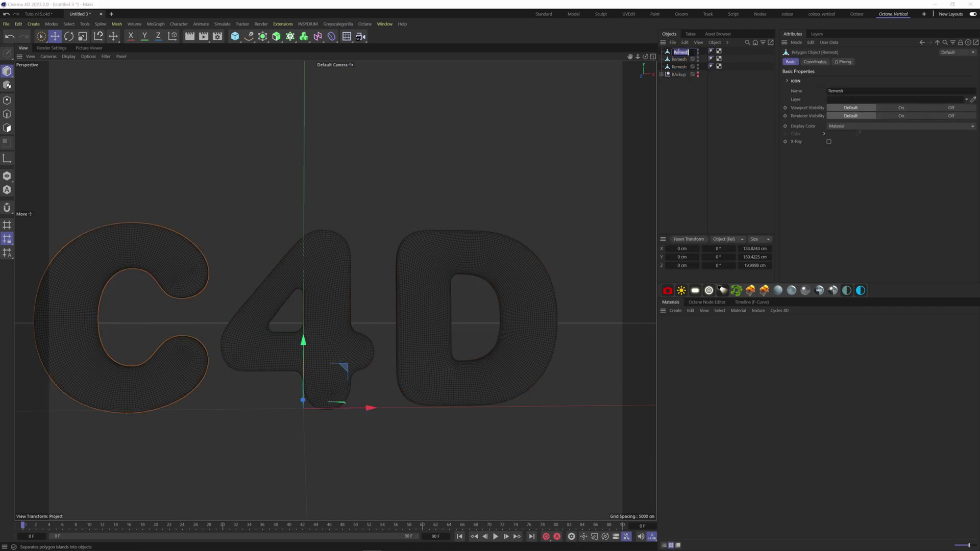
pyautogui.write('C')
pyautogui.press('Tab')
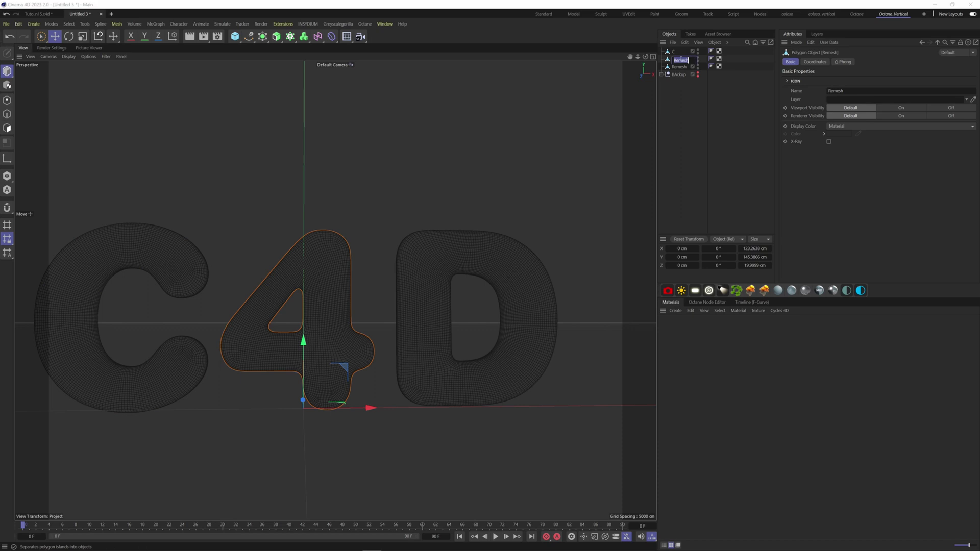
pyautogui.write('4')
pyautogui.press('Tab')
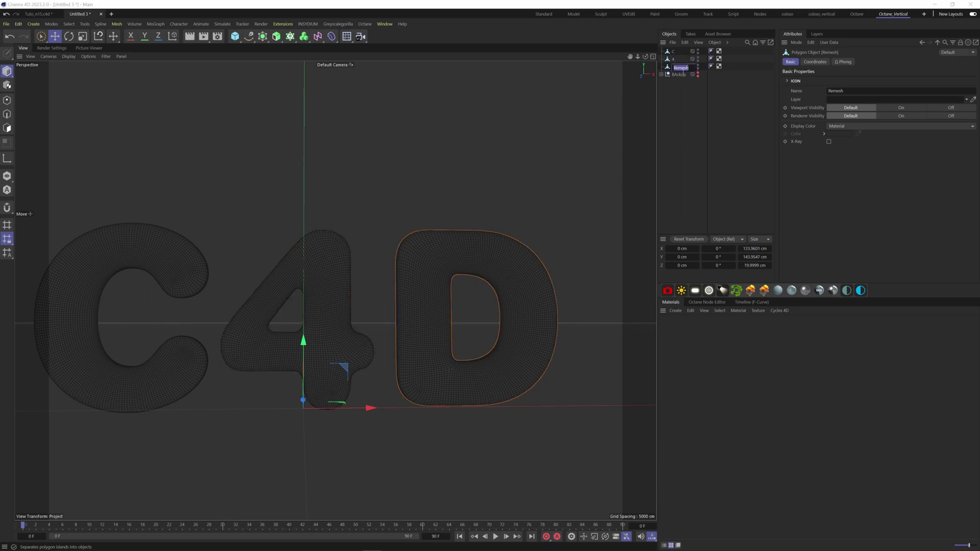
pyautogui.write('D')
pyautogui.click(695, 114)
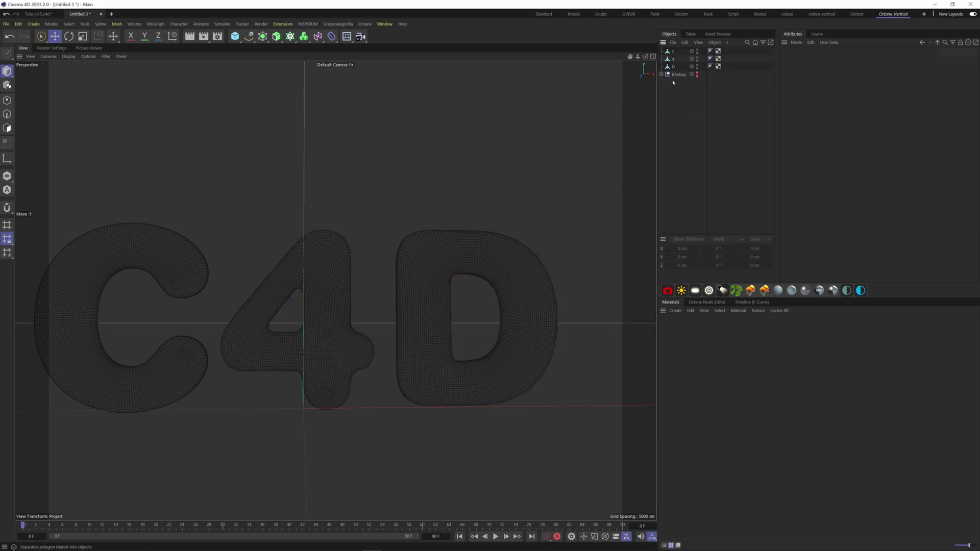
# Step: Center the axes of the C, 4 and D objects on their own geometry with Axis Center and check each letter's axis
pyautogui.click(672, 67)
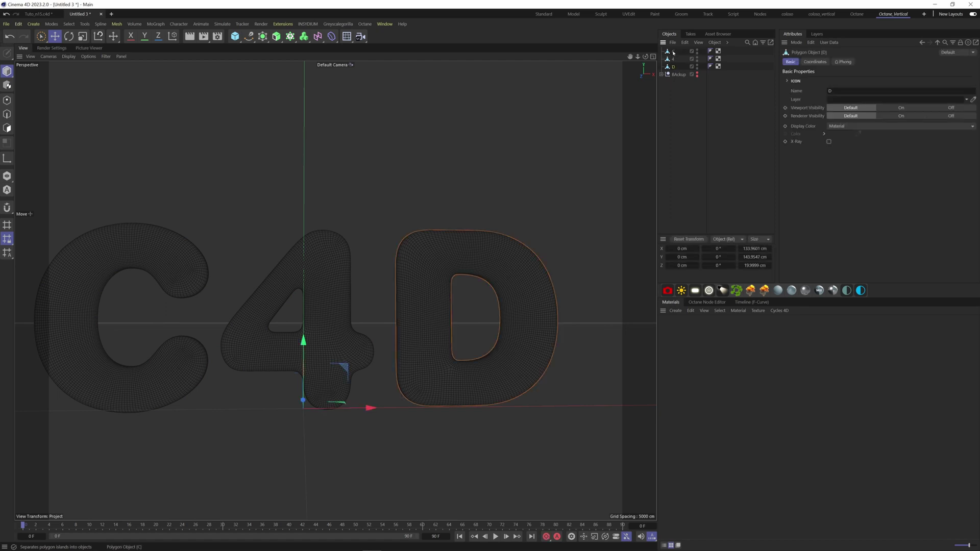
pyautogui.keyDown('shift'); pyautogui.click(673, 52); pyautogui.keyUp('shift')
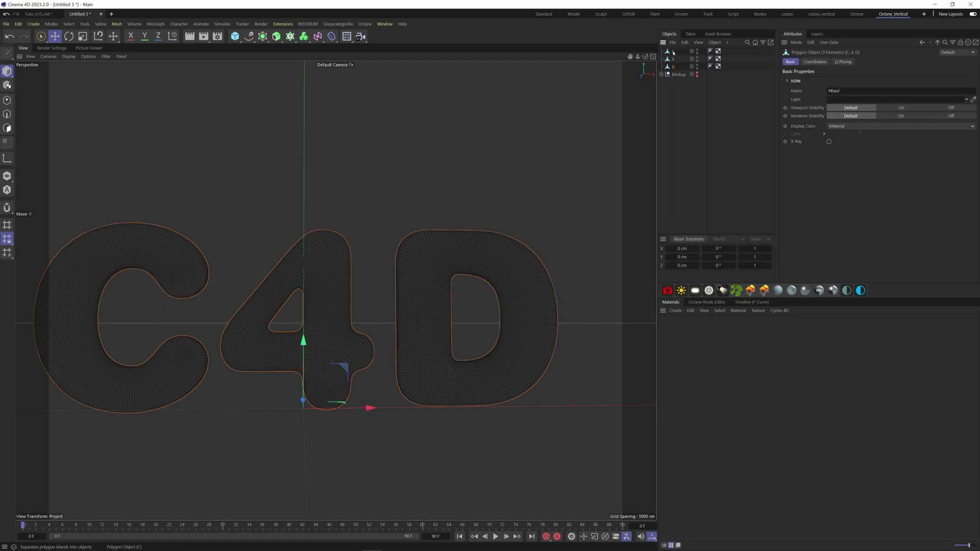
pyautogui.click(85, 23)
pyautogui.moveTo(158, 153)
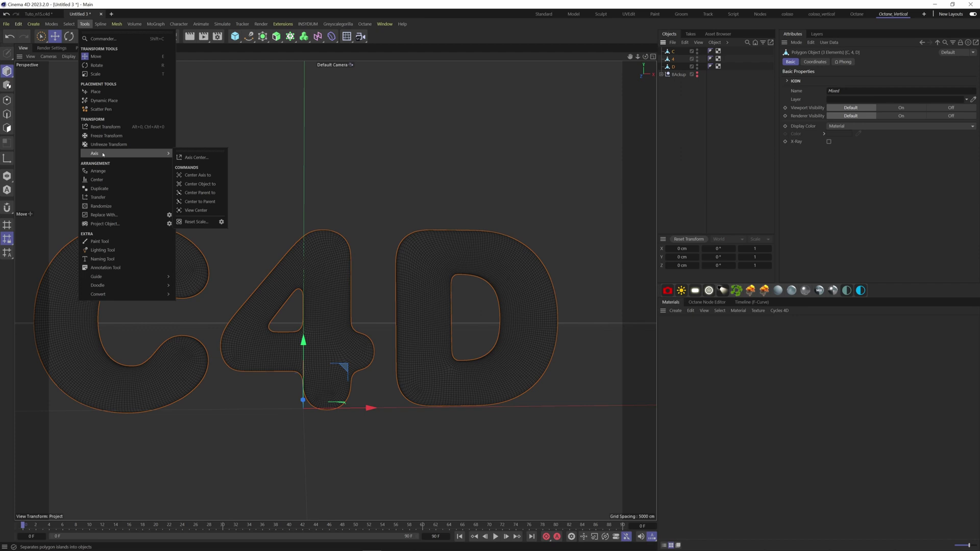
pyautogui.click(196, 157)
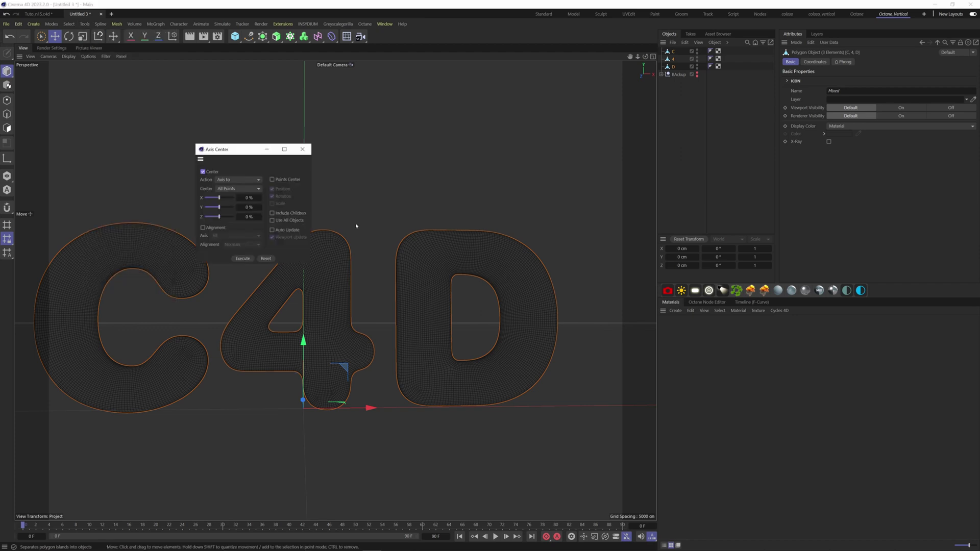
pyautogui.click(243, 258)
pyautogui.click(665, 114)
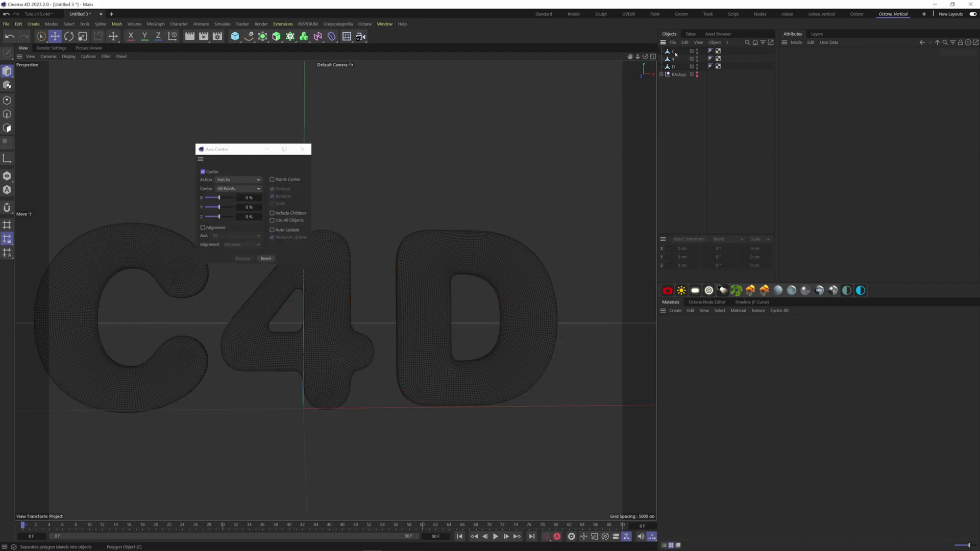
pyautogui.click(673, 51)
pyautogui.click(673, 60)
pyautogui.click(673, 67)
pyautogui.click(302, 149)
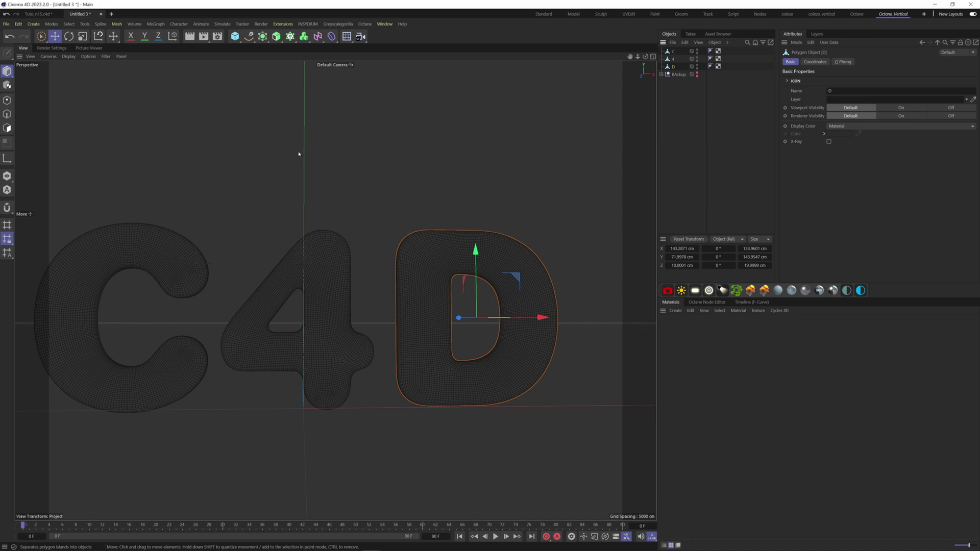
# Step: Rotate the C letter slightly around its own axis to tilt it out of the text plane
pyautogui.keyDown('alt'); pyautogui.moveTo(437, 233); pyautogui.dragTo(372, 245); pyautogui.keyUp('alt')
pyautogui.click(243, 271)
pyautogui.press('r')
pyautogui.moveTo(228, 321); pyautogui.dragTo(241, 322)
pyautogui.keyDown('alt'); pyautogui.moveTo(241, 322); pyautogui.dragTo(312, 332, button='middle'); pyautogui.keyUp('alt')
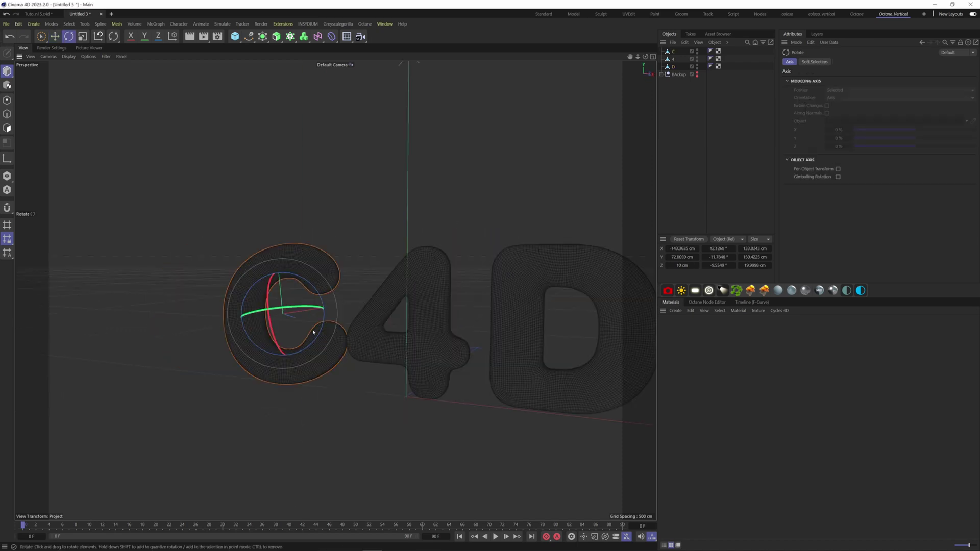
# Step: Tilt the 4 and move it back in depth relative to the C and D
pyautogui.keyDown('alt'); pyautogui.moveTo(313, 332); pyautogui.dragTo(367, 329); pyautogui.keyUp('alt')
pyautogui.moveTo(368, 329); pyautogui.dragTo(397, 338)
pyautogui.click(375, 327)
pyautogui.press('e')
pyautogui.press('t')
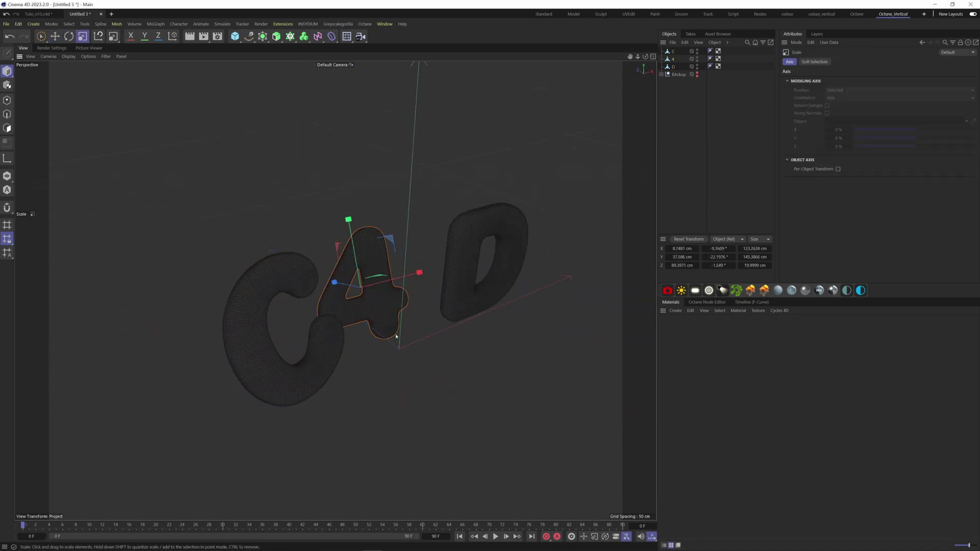
pyautogui.press('e')
pyautogui.moveTo(327, 315)
pyautogui.mouseDown()
pyautogui.moveTo(345, 315)
pyautogui.moveTo(337, 294)
pyautogui.moveTo(312, 304)
pyautogui.mouseUp()
pyautogui.moveTo(402, 273); pyautogui.dragTo(383, 275)
# Step: Rotate the D around its center and move it in depth toward the 4
pyautogui.click(450, 350)
pyautogui.press('r')
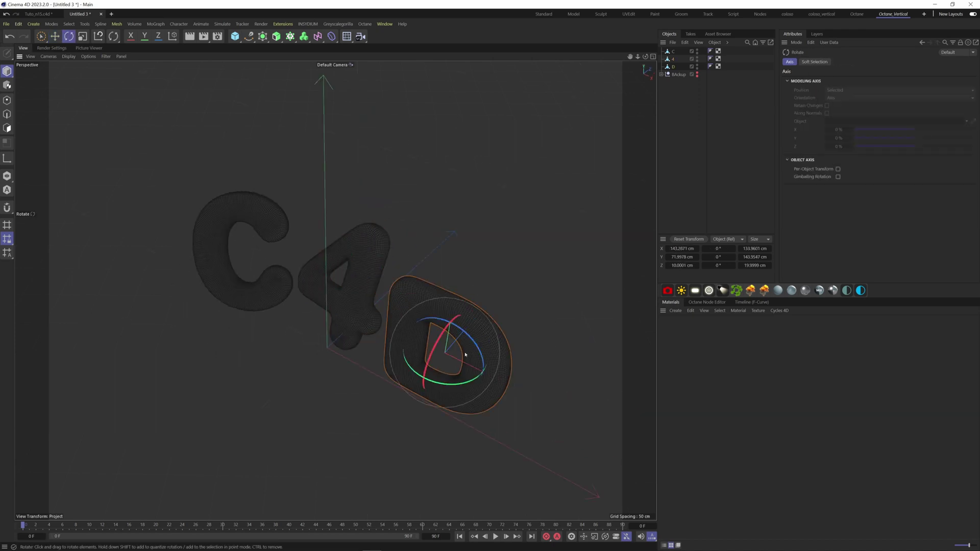
pyautogui.moveTo(455, 350); pyautogui.dragTo(523, 311)
pyautogui.press('e')
pyautogui.moveTo(378, 285); pyautogui.dragTo(297, 281)
# Step: Reposition the letters beside the D so that the C and 4 sit close against each other
pyautogui.keyDown('alt'); pyautogui.moveTo(297, 281); pyautogui.dragTo(348, 266, button='middle'); pyautogui.keyUp('alt')
pyautogui.click(270, 337)
pyautogui.press('t')
pyautogui.press('e')
pyautogui.moveTo(346, 339); pyautogui.dragTo(204, 332)
pyautogui.moveTo(293, 313); pyautogui.dragTo(397, 307)
pyautogui.keyDown('alt'); pyautogui.moveTo(397, 306); pyautogui.dragTo(391, 277, button='middle'); pyautogui.keyUp('alt')
pyautogui.keyDown('alt'); pyautogui.moveTo(391, 277); pyautogui.dragTo(416, 301); pyautogui.keyUp('alt')
# Step: Move the D up and back beside the 4, to about Y 77 cm and Z 87 cm
pyautogui.click(399, 337)
pyautogui.moveTo(445, 237); pyautogui.dragTo(458, 203)
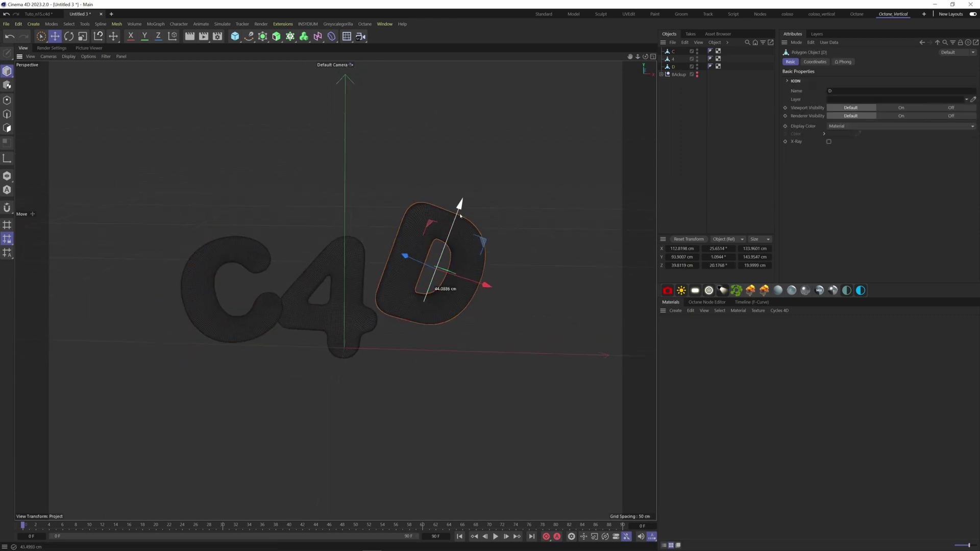
pyautogui.moveTo(405, 256); pyautogui.dragTo(390, 249)
pyautogui.moveTo(445, 201); pyautogui.dragTo(441, 214)
pyautogui.moveTo(400, 268); pyautogui.dragTo(411, 272)
pyautogui.keyDown('alt'); pyautogui.moveTo(370, 311); pyautogui.dragTo(403, 312); pyautogui.keyUp('alt')
pyautogui.keyDown('alt'); pyautogui.moveTo(372, 319); pyautogui.dragTo(402, 328, button='right'); pyautogui.keyUp('alt')
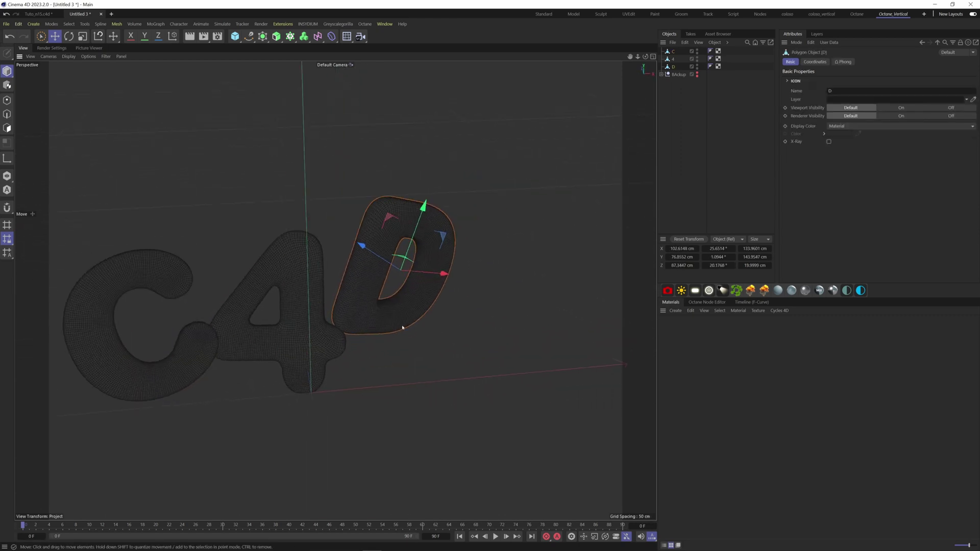
# Step: Tilt the 4 clockwise between the C and the D and deselect it
pyautogui.press('t')
pyautogui.moveTo(453, 324); pyautogui.dragTo(315, 258)
pyautogui.keyDown('alt'); pyautogui.moveTo(315, 258); pyautogui.dragTo(357, 252, button='middle'); pyautogui.keyUp('alt')
pyautogui.keyDown('alt'); pyautogui.moveTo(407, 290); pyautogui.dragTo(265, 324); pyautogui.keyUp('alt')
pyautogui.click(340, 306)
pyautogui.press('r')
pyautogui.moveTo(329, 332); pyautogui.dragTo(295, 328)
pyautogui.keyDown('alt'); pyautogui.moveTo(296, 328); pyautogui.dragTo(376, 311); pyautogui.keyUp('alt')
pyautogui.click(376, 311)
pyautogui.keyDown('alt'); pyautogui.moveTo(376, 311); pyautogui.dragTo(412, 330, button='middle'); pyautogui.keyUp('alt')
pyautogui.moveTo(366, 305)
pyautogui.keyDown('alt'); pyautogui.mouseDown()
pyautogui.moveTo(343, 291)
pyautogui.moveTo(349, 312)
pyautogui.mouseUp(); pyautogui.keyUp('alt')
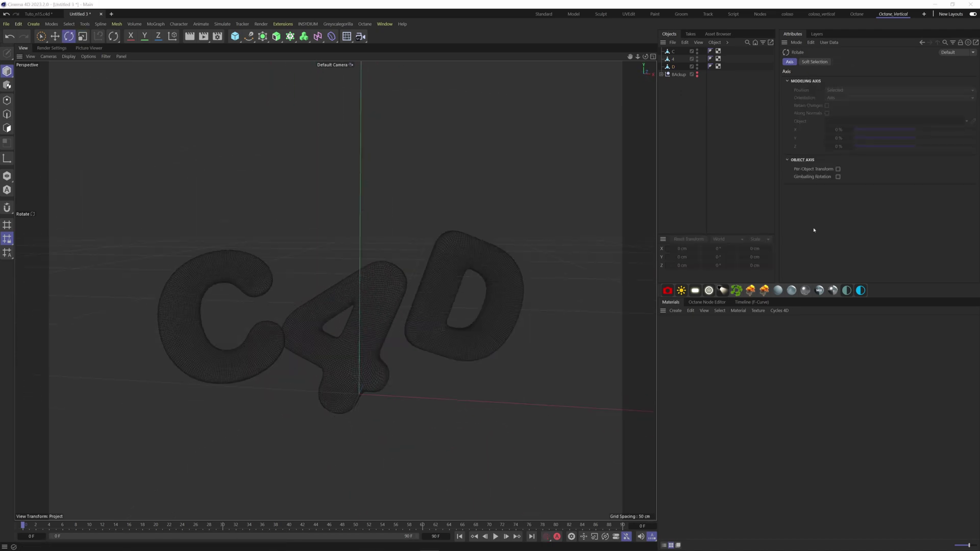
# Step: Add a Balloon simulation tag to the C, 4 and D objects together
pyautogui.click(672, 66)
pyautogui.keyDown('shift'); pyautogui.click(673, 51); pyautogui.keyUp('shift')
pyautogui.rightClick(674, 51)
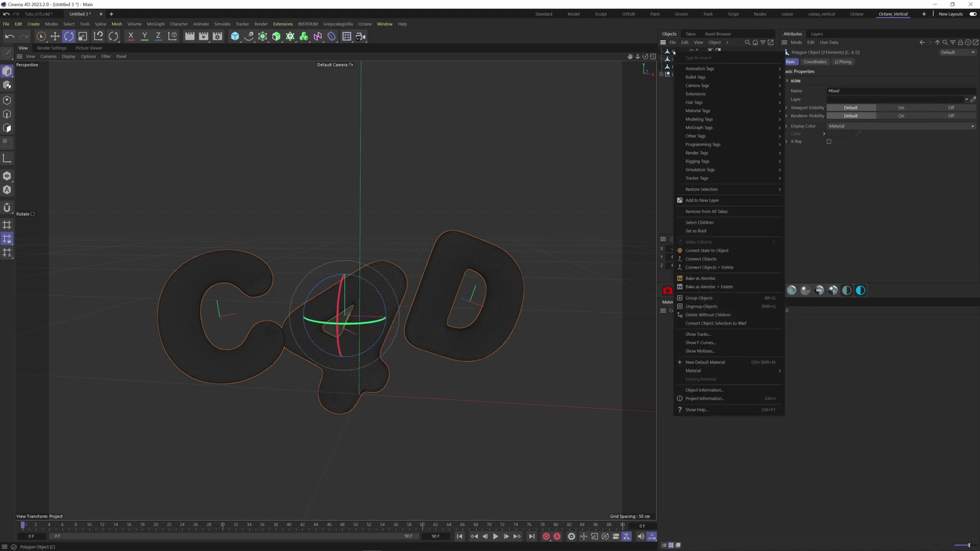
pyautogui.moveTo(730, 131)
pyautogui.moveTo(701, 171)
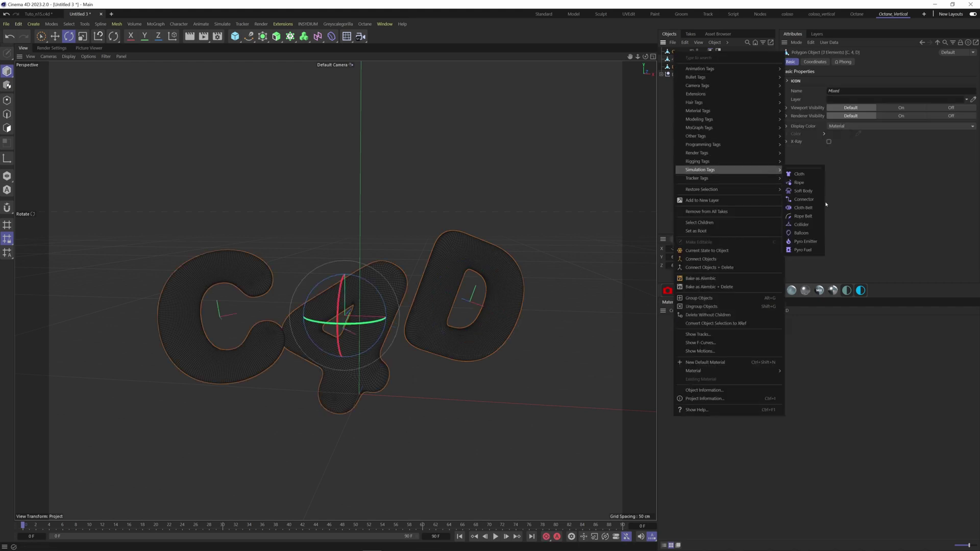
pyautogui.click(801, 233)
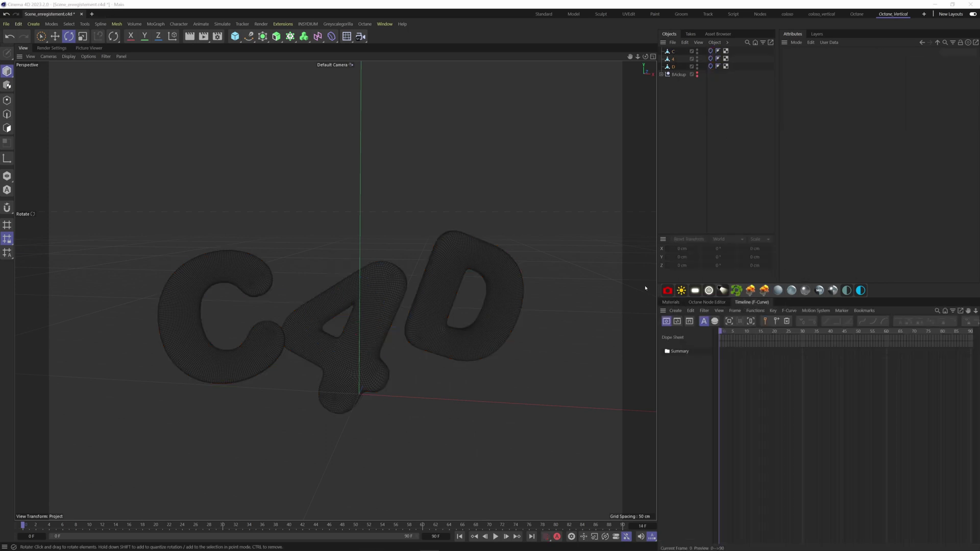
# Step: Play the balloon simulation for a few frames and return to the first frame
pyautogui.click(495, 537)
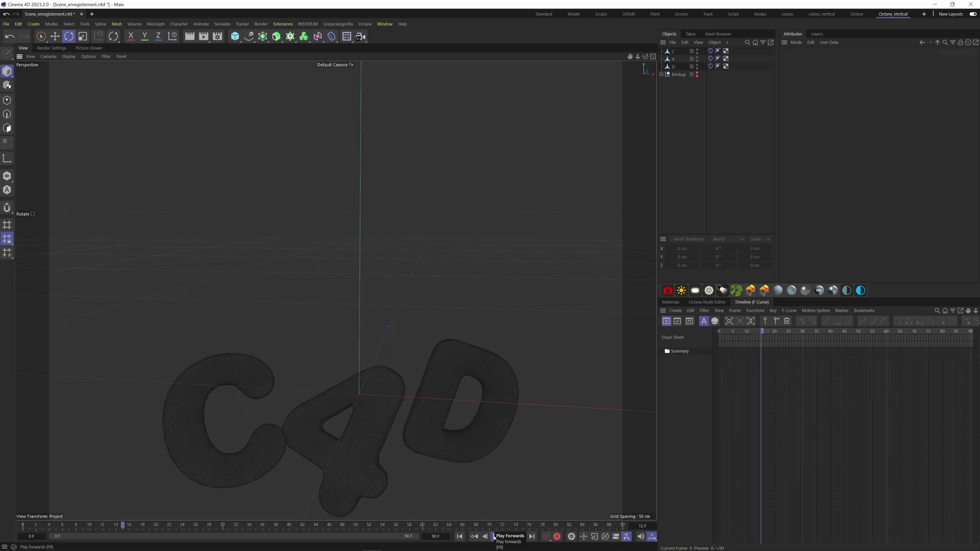
pyautogui.click(493, 536)
pyautogui.click(460, 536)
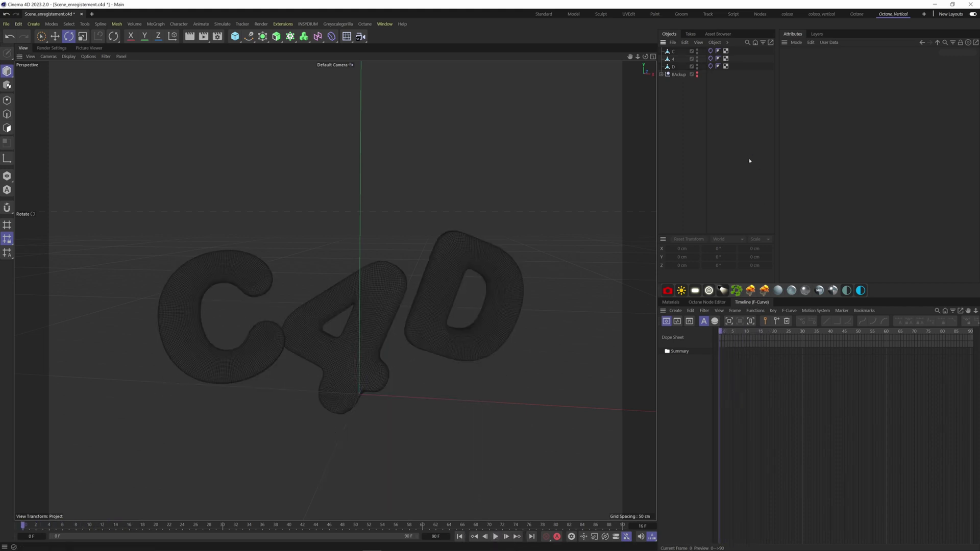
# Step: Set the project's simulation gravity to 0 cm and test the playback
pyautogui.hotkey('ctrl', 'd')
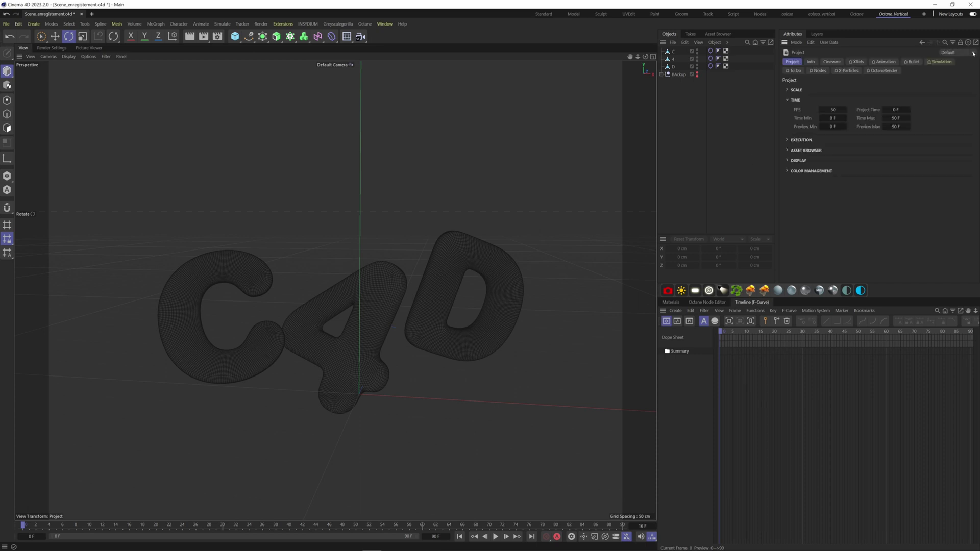
pyautogui.click(939, 62)
pyautogui.click(791, 90)
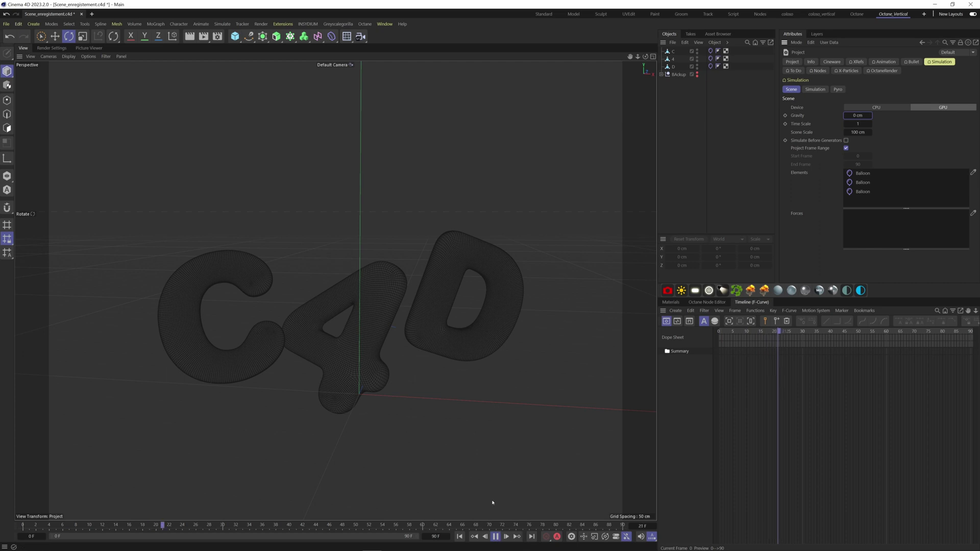
pyautogui.click(495, 536)
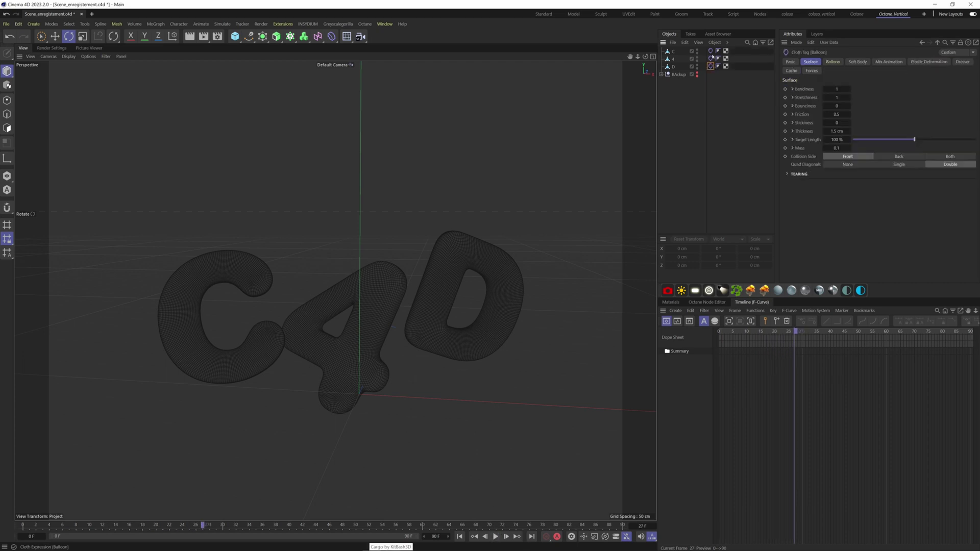
# Step: Set the Overpressure of all three Balloon tags to 4 and replay the simulation from the first frame
pyautogui.keyDown('shift'); pyautogui.click(710, 51); pyautogui.keyUp('shift')
pyautogui.click(832, 62)
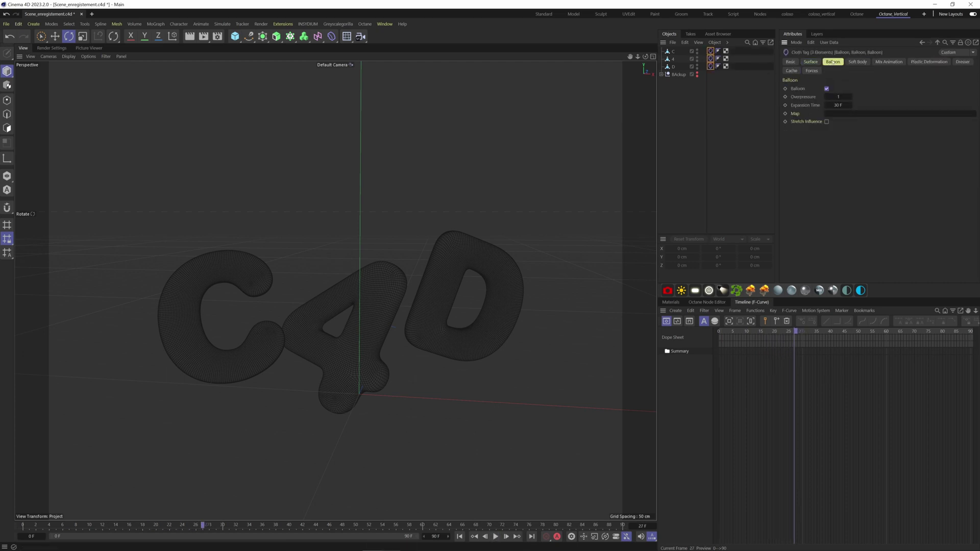
pyautogui.click(838, 96)
pyautogui.write('4')
pyautogui.click(460, 536)
pyautogui.click(495, 537)
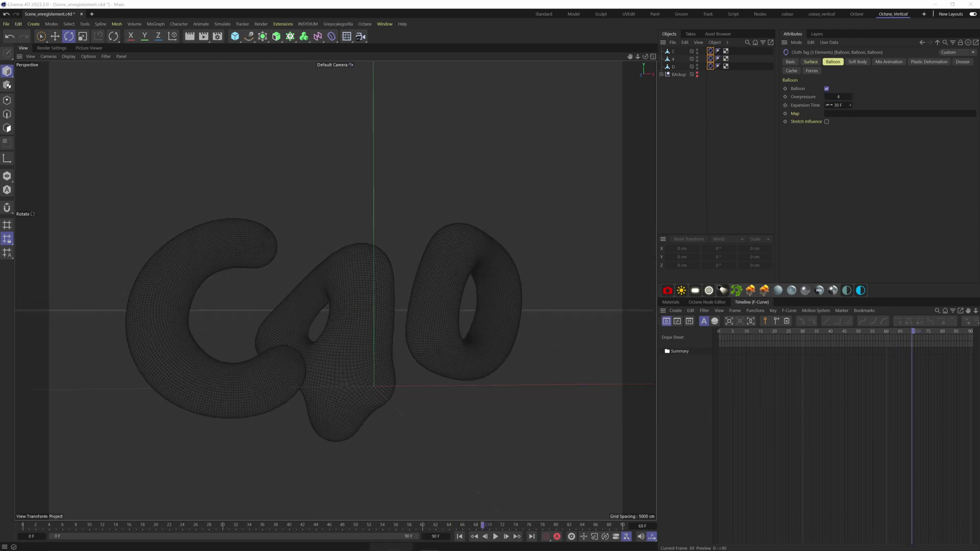
# Step: Set the Balloon tags' Expansion Time to 2 F and replay the simulation from the start
pyautogui.click(844, 105)
pyautogui.click(839, 108)
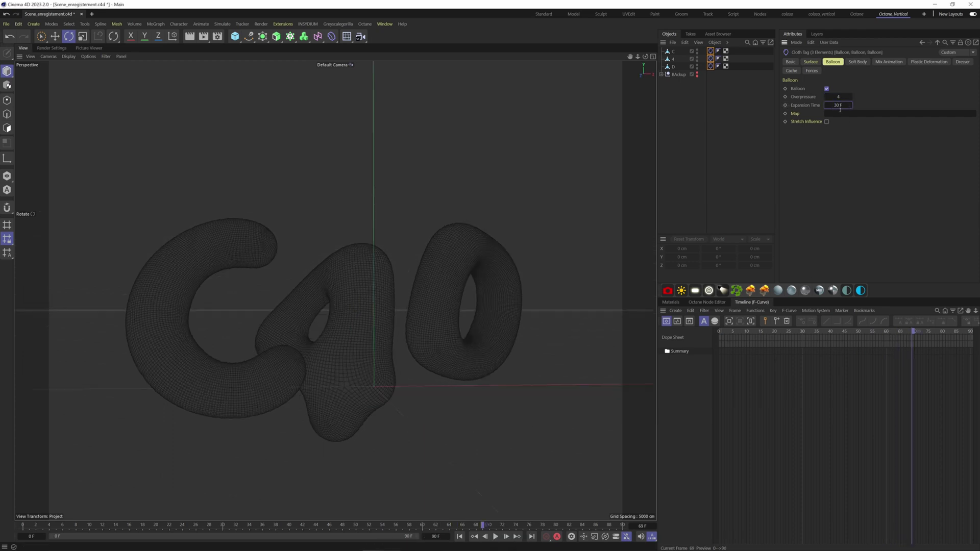
pyautogui.doubleClick(837, 105)
pyautogui.click(459, 536)
pyautogui.click(495, 537)
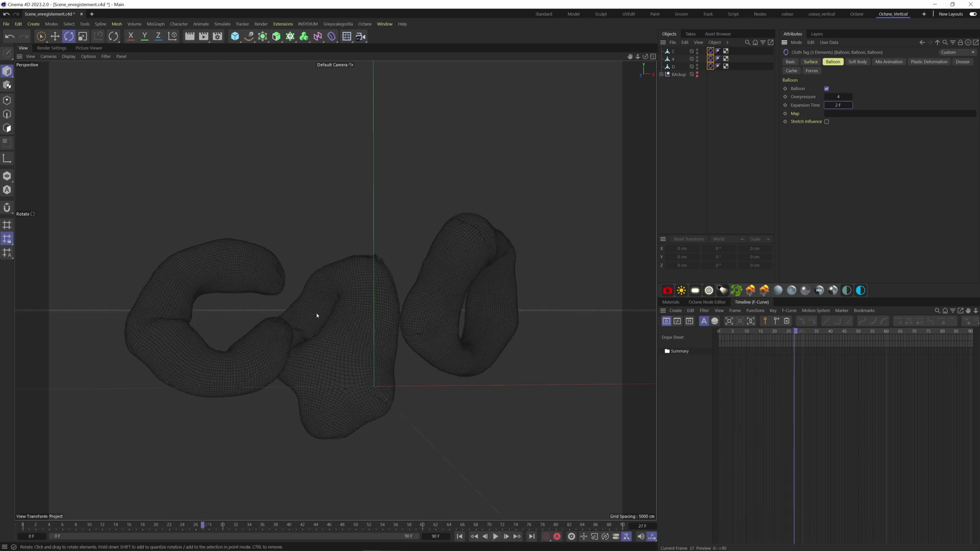
# Step: Set the Balloon tags' Expansion Time back to 30 F and replay the inflation briefly from the start
pyautogui.click(844, 104)
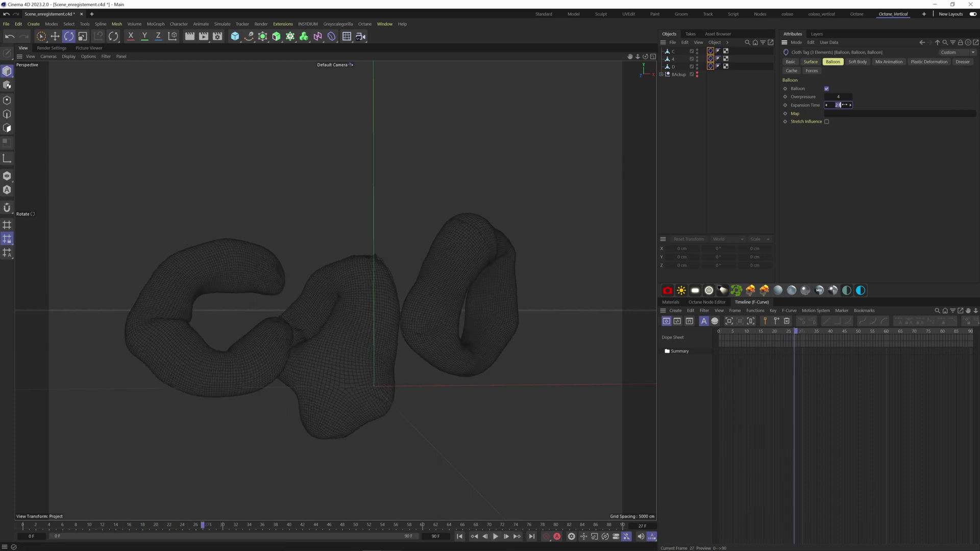
pyautogui.click(459, 536)
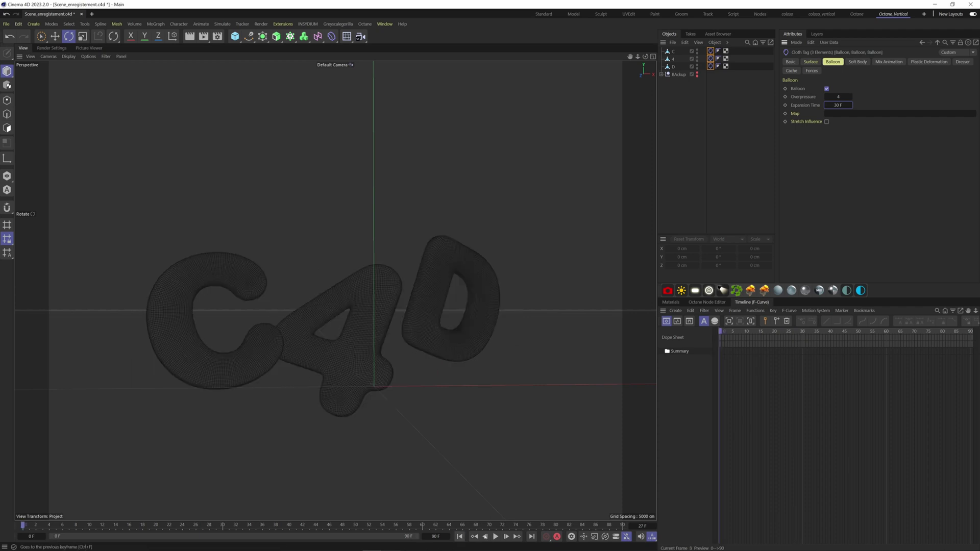
pyautogui.click(496, 536)
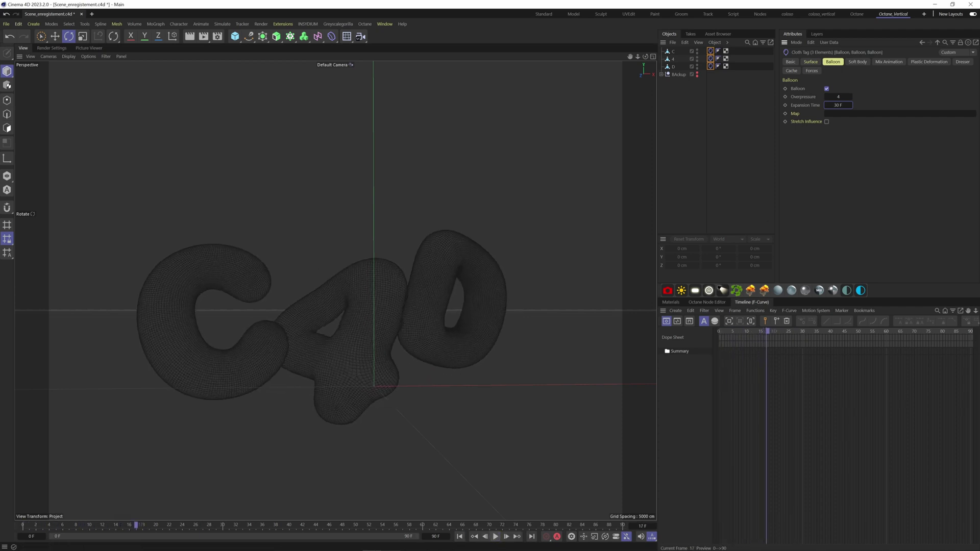
pyautogui.click(495, 537)
# Step: Set the Bendiness of the three Balloon tags to 10 and replay the simulation from the first frame
pyautogui.click(810, 62)
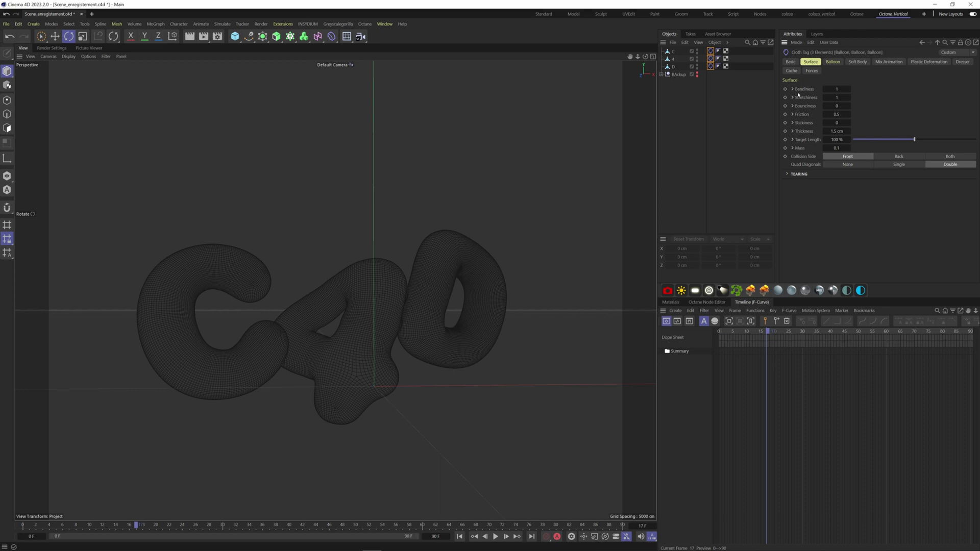
pyautogui.click(832, 88)
pyautogui.write('10')
pyautogui.press('Return')
pyautogui.click(837, 139)
pyautogui.click(459, 536)
pyautogui.click(495, 537)
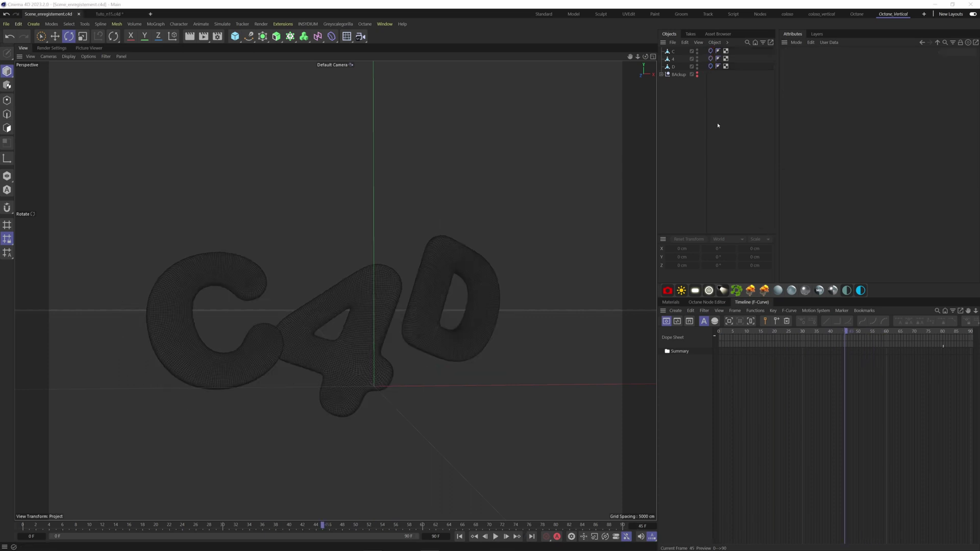
# Step: Enable mixing animation With Force on the three Balloon tags and replay the simulation from the first frame
pyautogui.click(718, 125)
pyautogui.click(710, 66)
pyautogui.keyDown('shift'); pyautogui.click(710, 51); pyautogui.keyUp('shift')
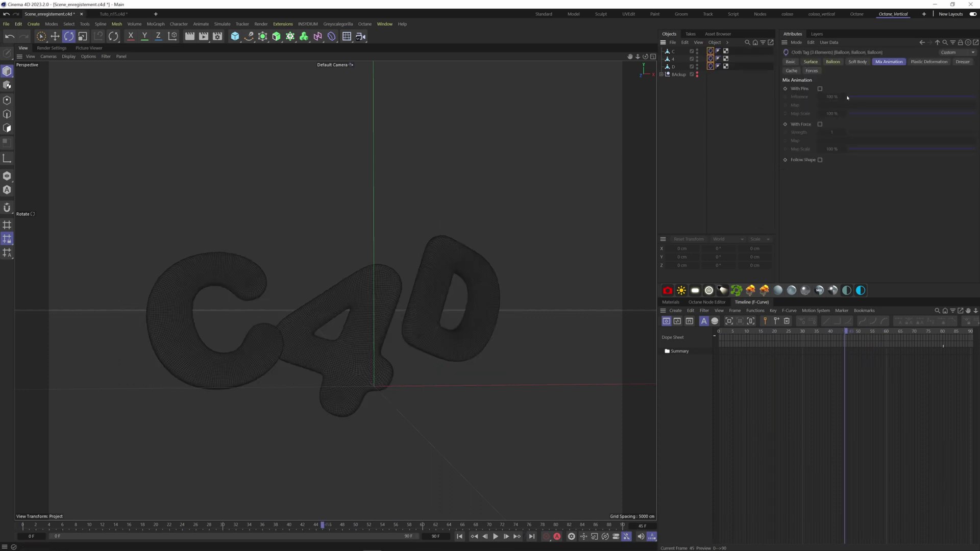
pyautogui.click(833, 62)
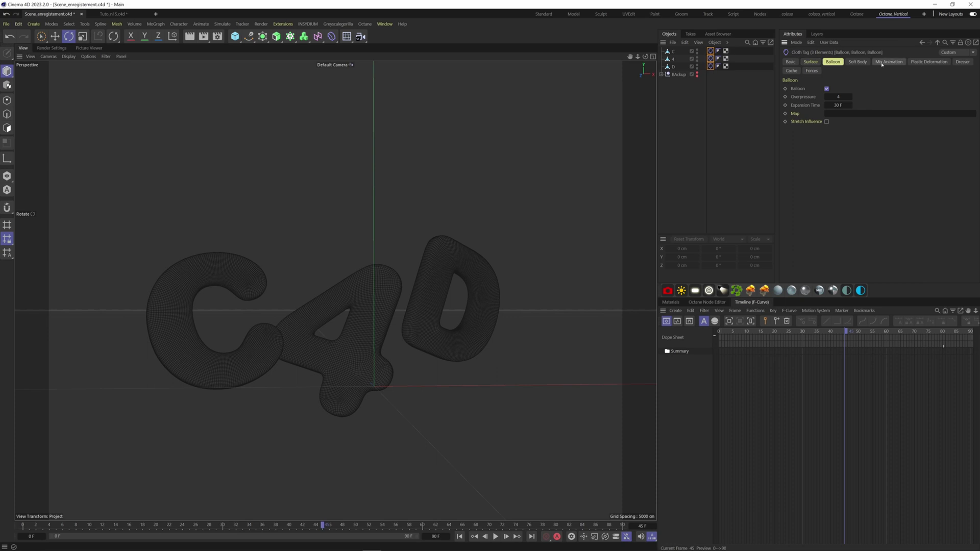
pyautogui.click(888, 62)
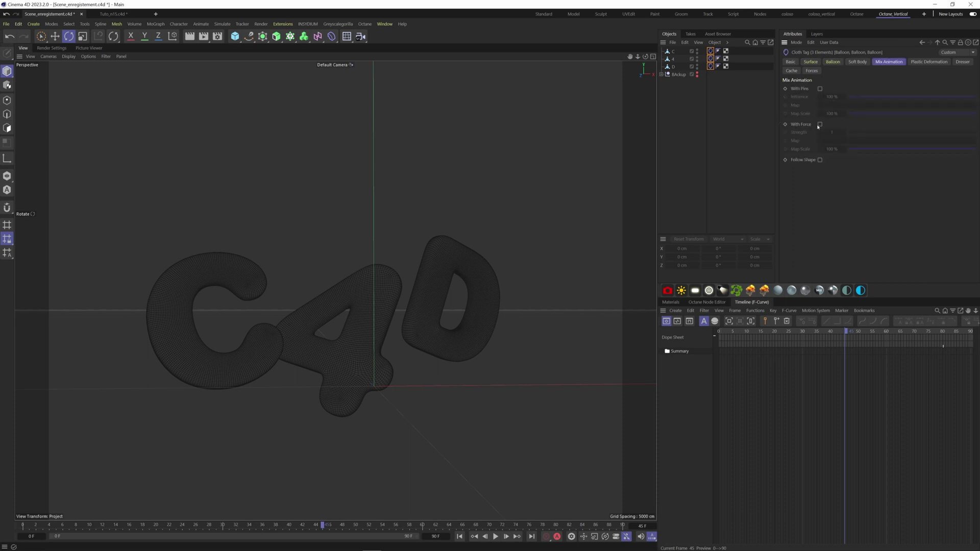
pyautogui.click(820, 125)
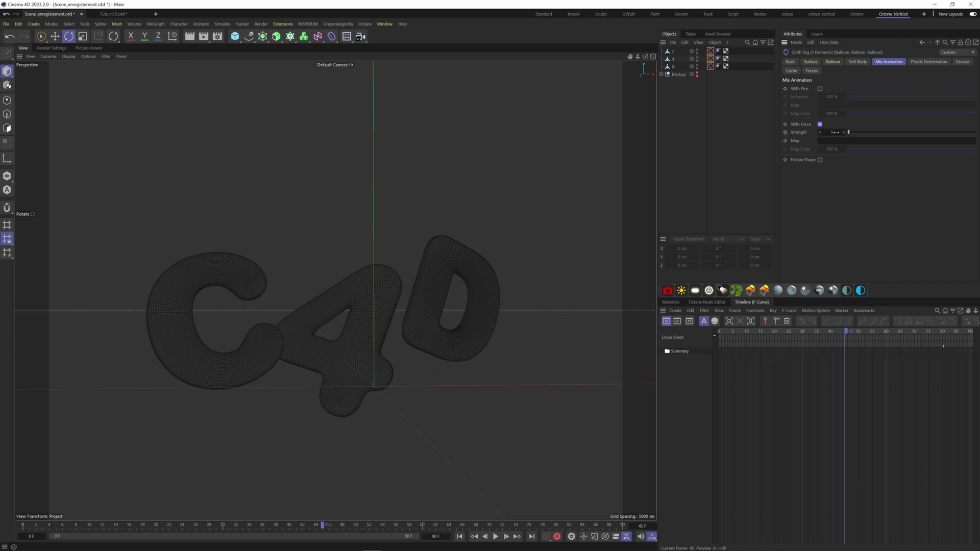
pyautogui.keyDown('alt'); pyautogui.moveTo(311, 328); pyautogui.dragTo(297, 311, button='middle'); pyautogui.keyUp('alt')
pyautogui.keyDown('alt'); pyautogui.moveTo(298, 311); pyautogui.dragTo(267, 321); pyautogui.keyUp('alt')
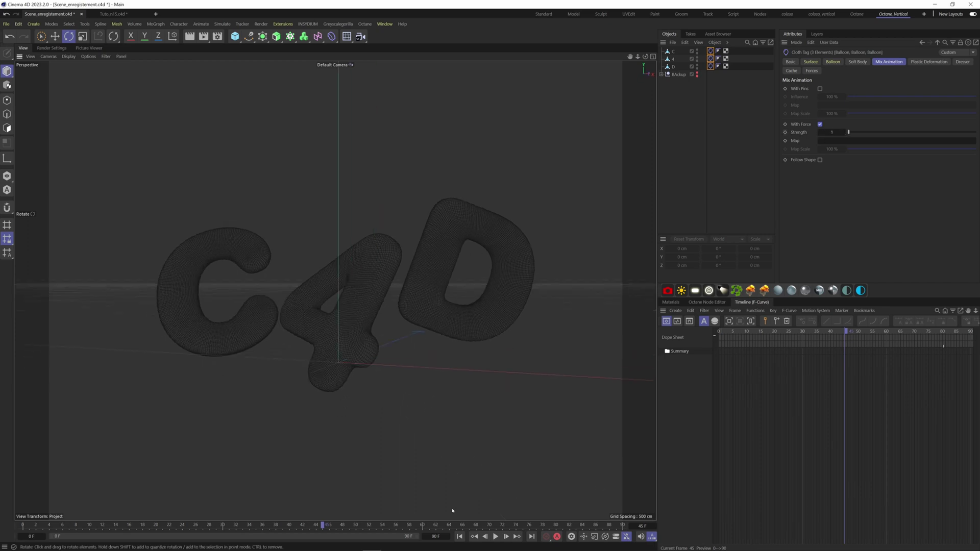
pyautogui.click(459, 536)
pyautogui.click(495, 536)
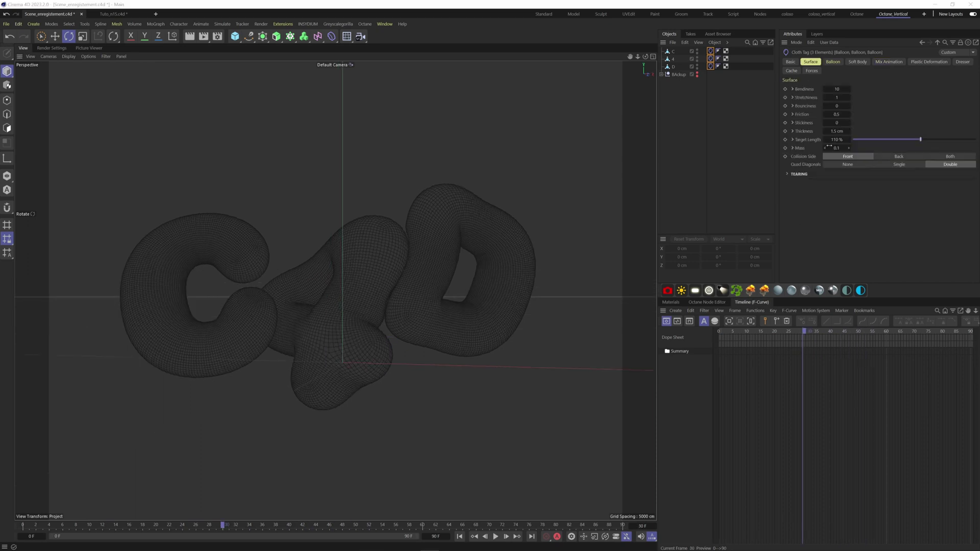
# Step: Set the Target Length of the three Balloon tags to 120 % and replay the simulation from the first frame
pyautogui.click(835, 139)
pyautogui.write('1')
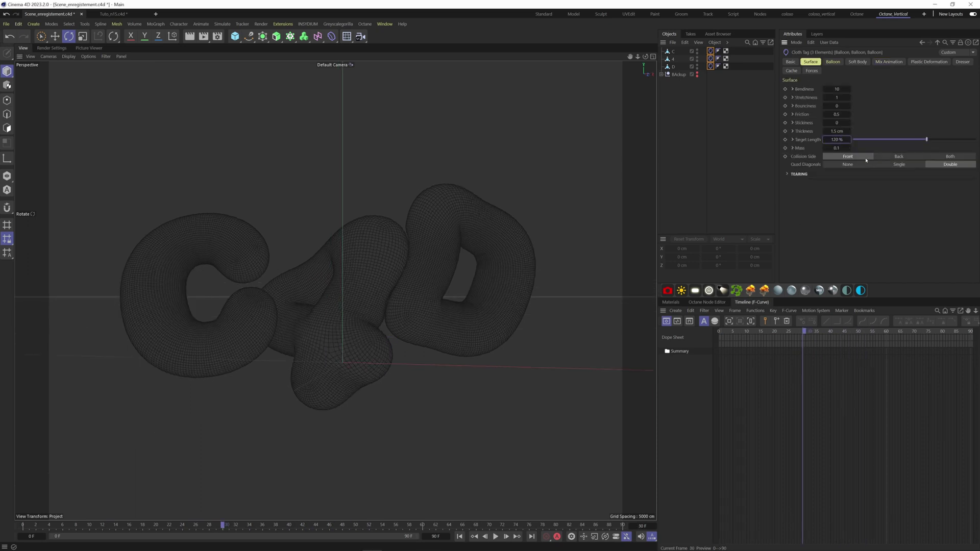
pyautogui.click(459, 536)
pyautogui.click(495, 537)
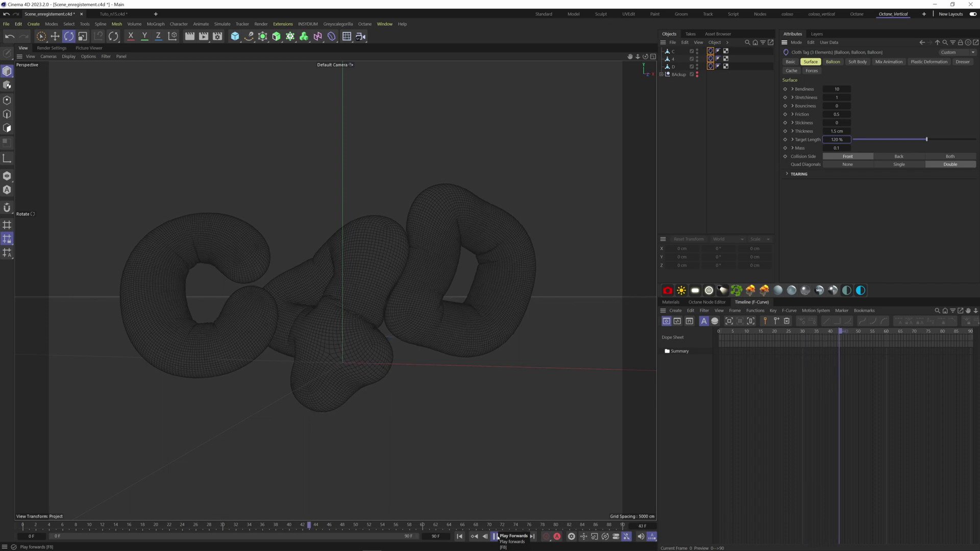
pyautogui.click(497, 537)
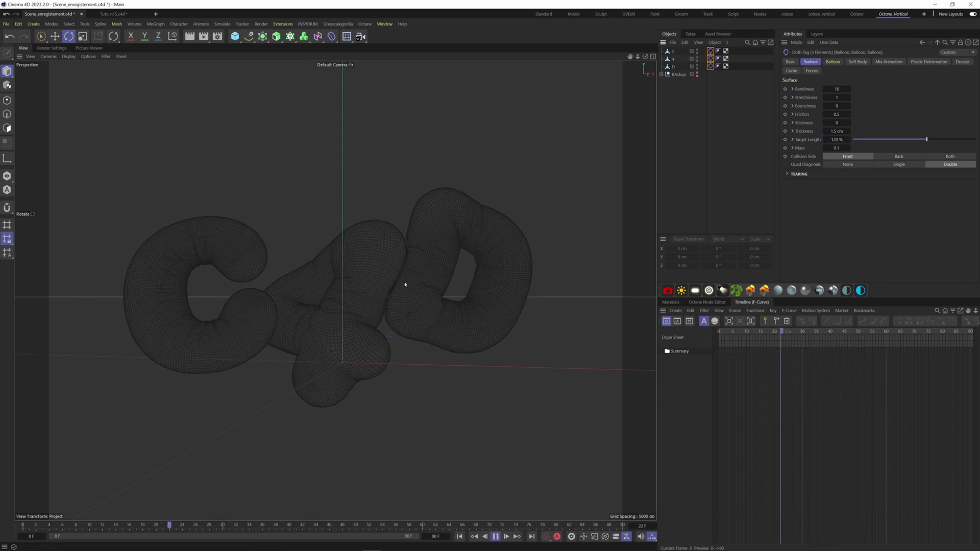
pyautogui.click(496, 537)
# Step: Set the project simulation's collision Passes and Extra Iterations to 4 and replay from the first frame
pyautogui.hotkey('ctrl', 'd')
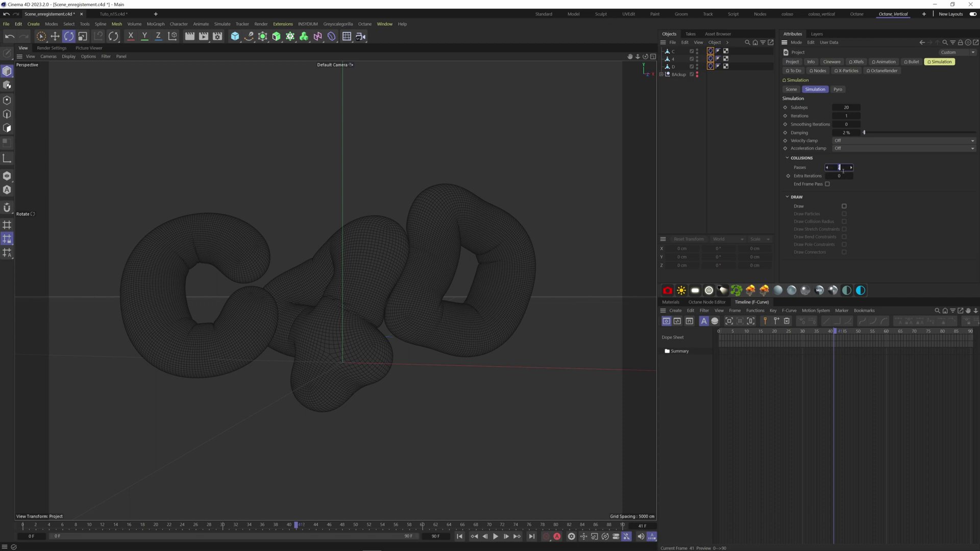
pyautogui.write('4')
pyautogui.press('Tab')
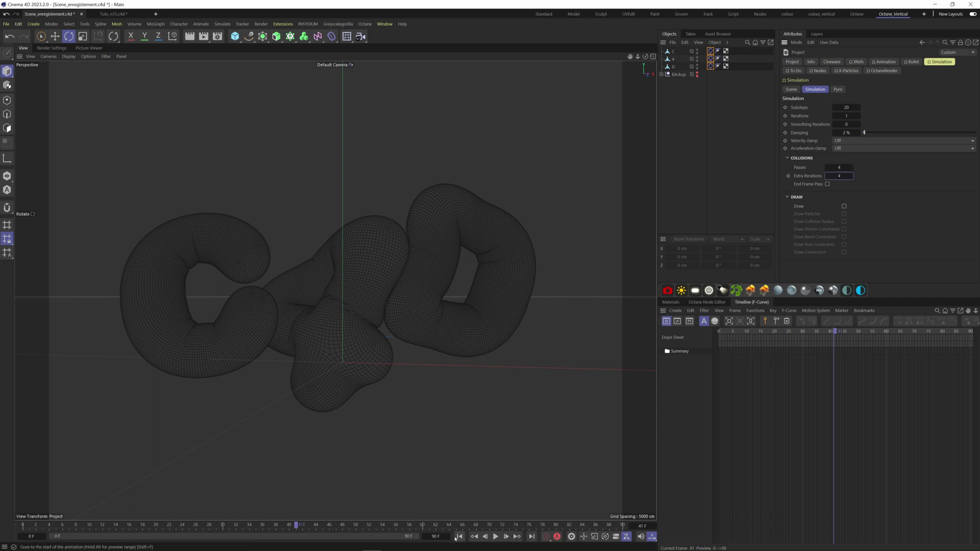
pyautogui.click(459, 536)
pyautogui.click(495, 536)
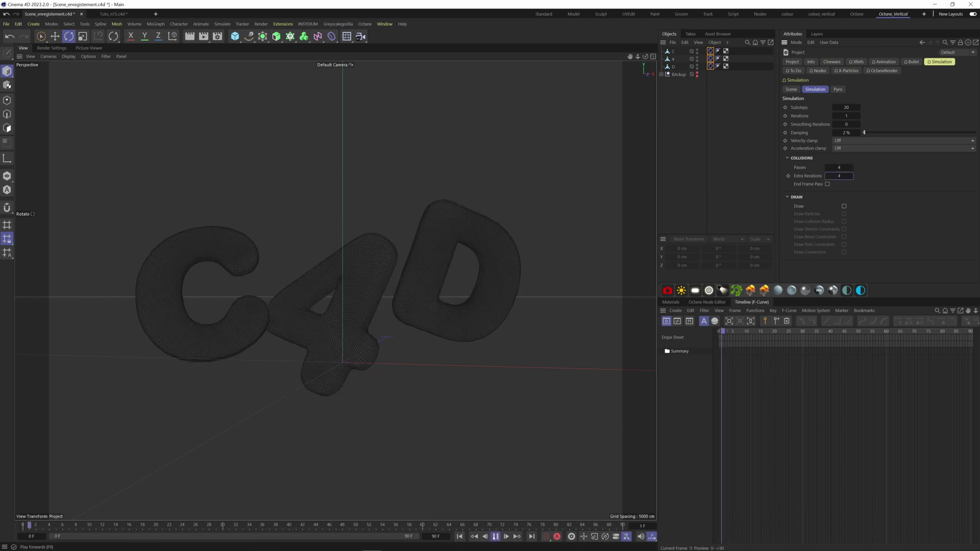
pyautogui.click(495, 537)
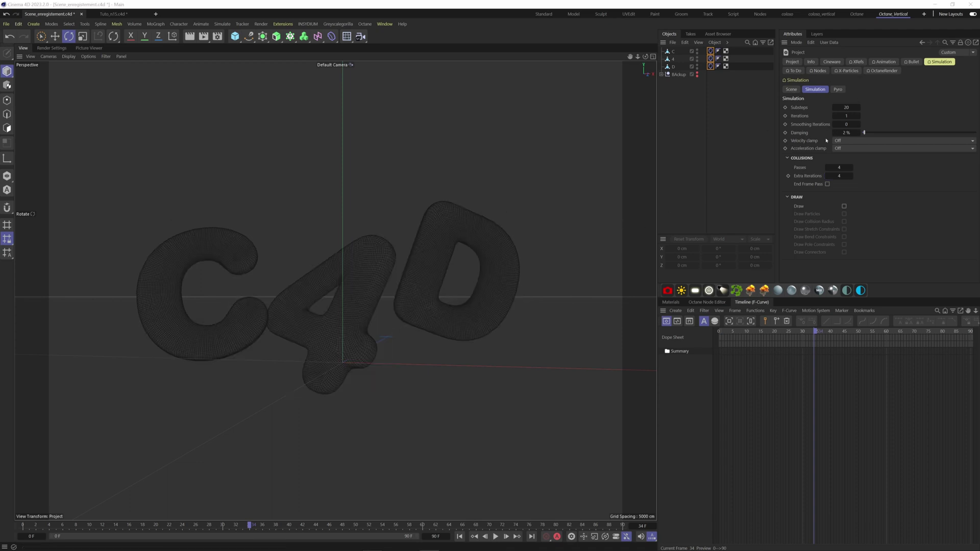
# Step: Set the project simulation's Smoothing Iterations to 2 and Damping to 5 %, and replay from the first frame
pyautogui.click(845, 124)
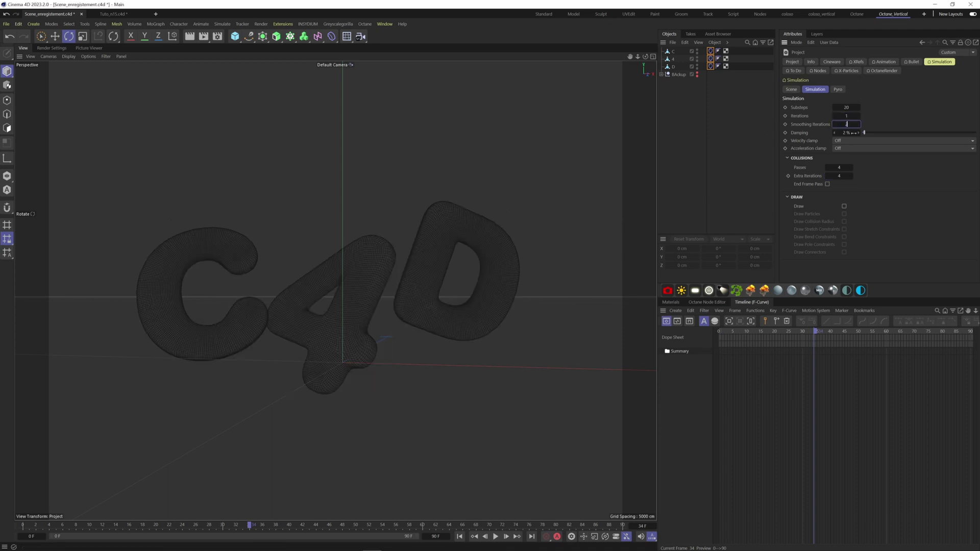
pyautogui.moveTo(864, 133); pyautogui.dragTo(865, 133)
pyautogui.click(460, 536)
pyautogui.click(494, 536)
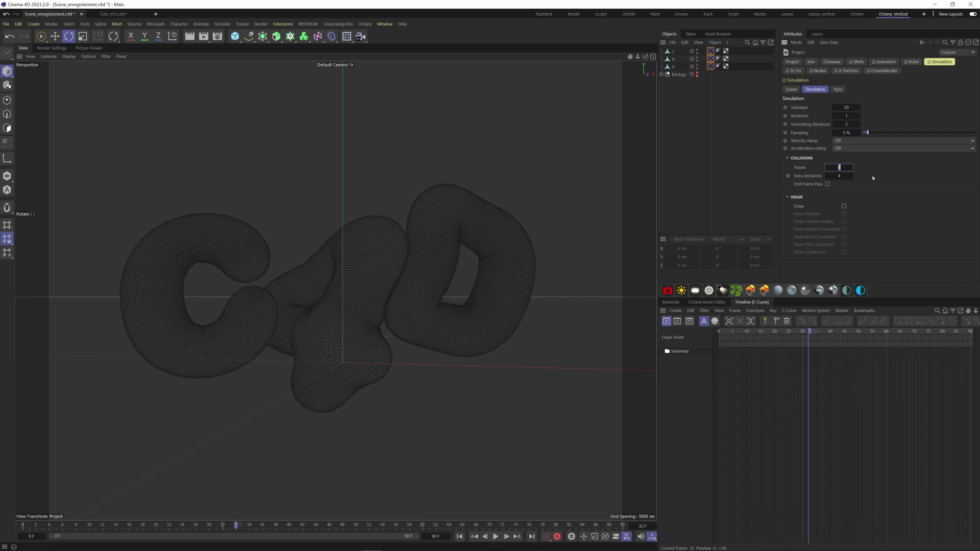
# Step: Raise the collision Passes and Extra Iterations to 6 and replay the simulation from the first frame
pyautogui.write('6')
pyautogui.click(459, 536)
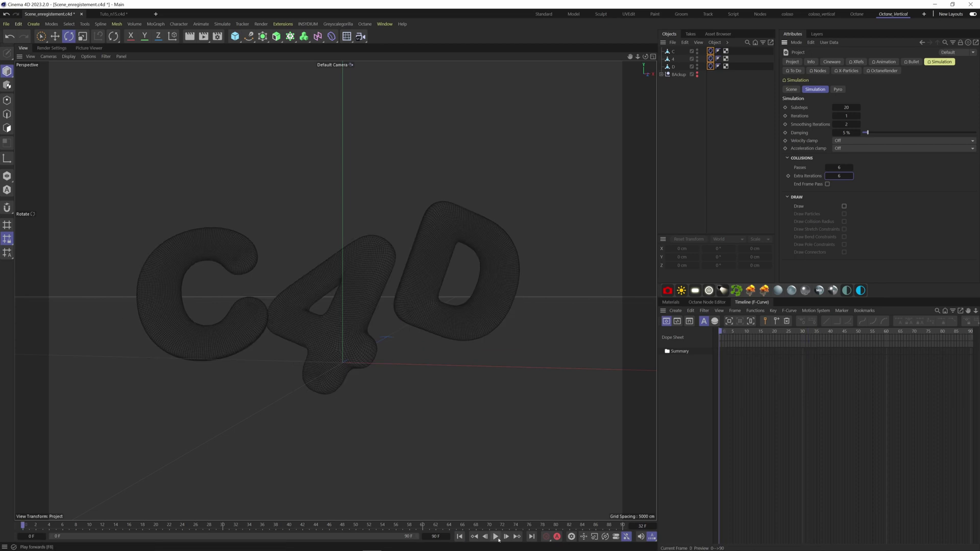
pyautogui.click(495, 537)
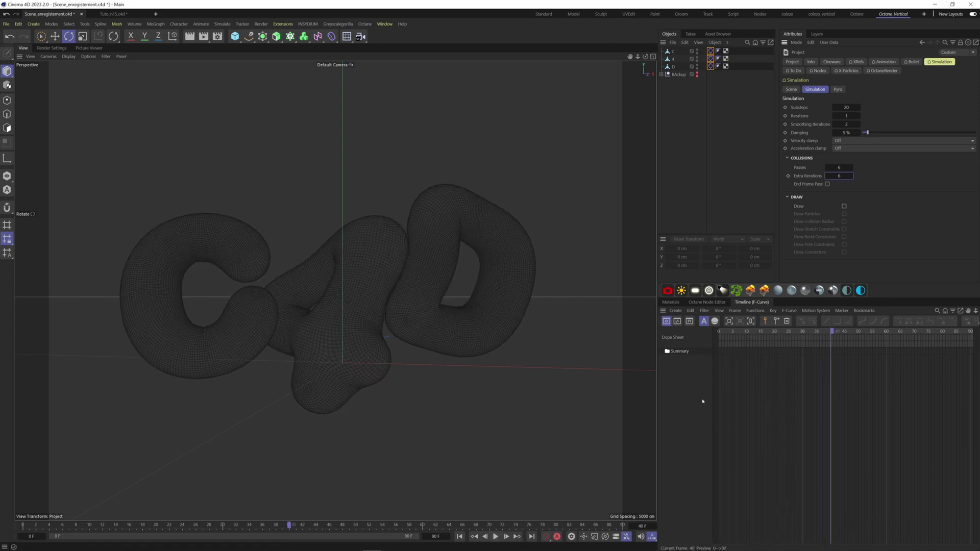
# Step: Set the project simulation's Substeps to 15 and replay the inflation from the first frame
pyautogui.click(846, 107)
pyautogui.write('15')
pyautogui.press('Return')
pyautogui.click(460, 536)
pyautogui.click(495, 536)
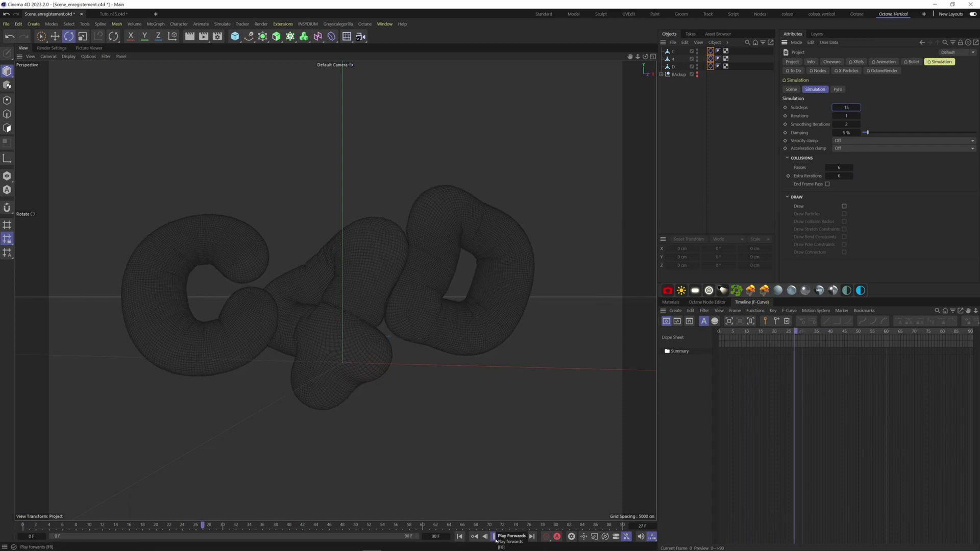
pyautogui.click(588, 190)
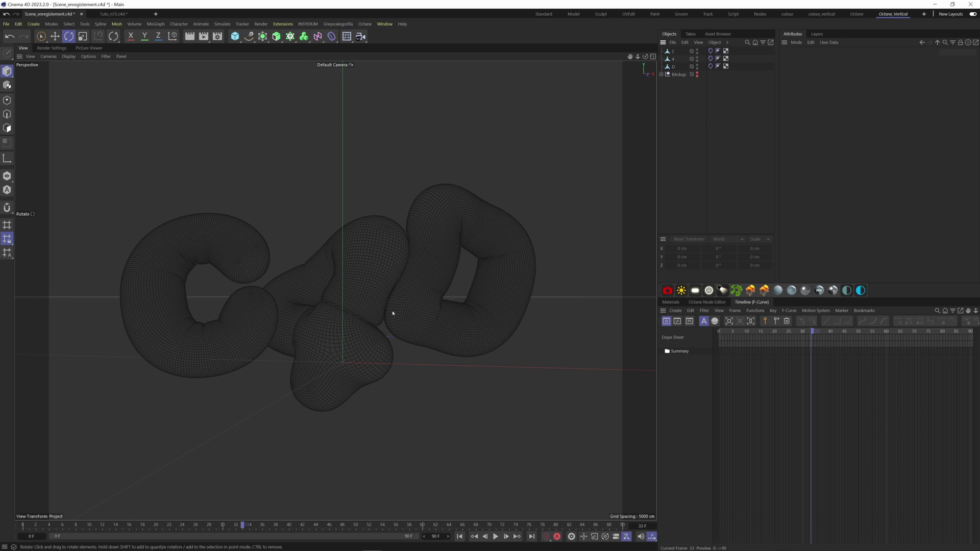
# Step: Add a Vibrate tag to each of the three letter objects C, 4 and D
pyautogui.click(673, 66)
pyautogui.keyDown('shift'); pyautogui.click(672, 51); pyautogui.keyUp('shift')
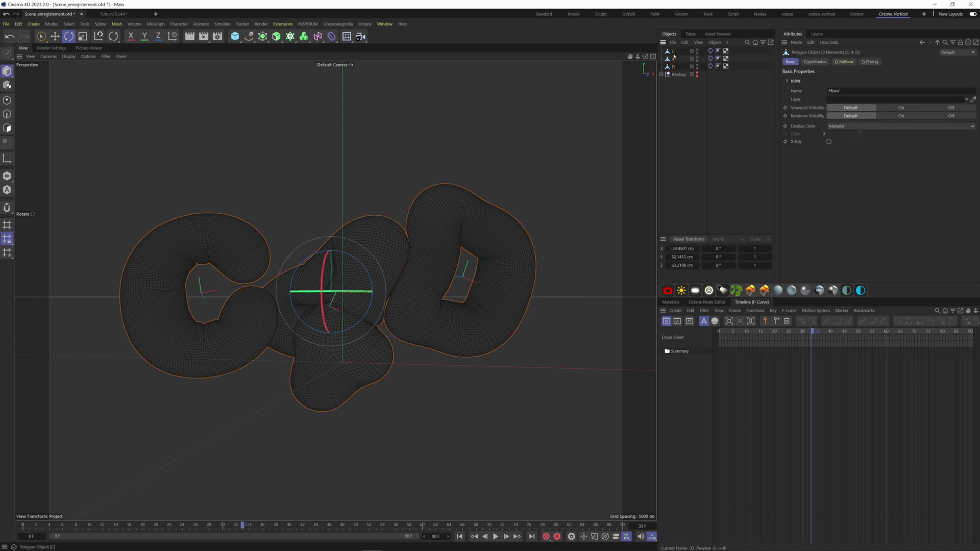
pyautogui.rightClick(672, 52)
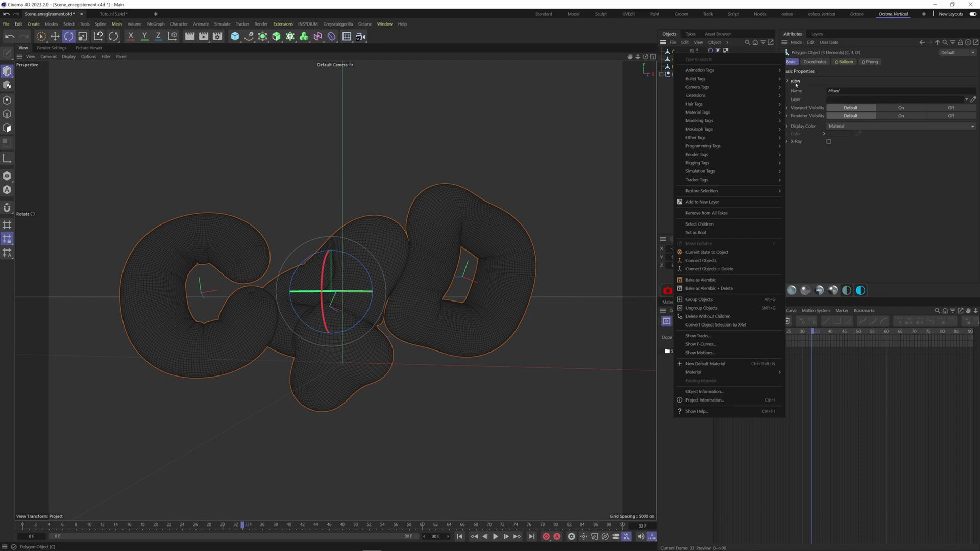
pyautogui.moveTo(755, 71)
pyautogui.click(801, 118)
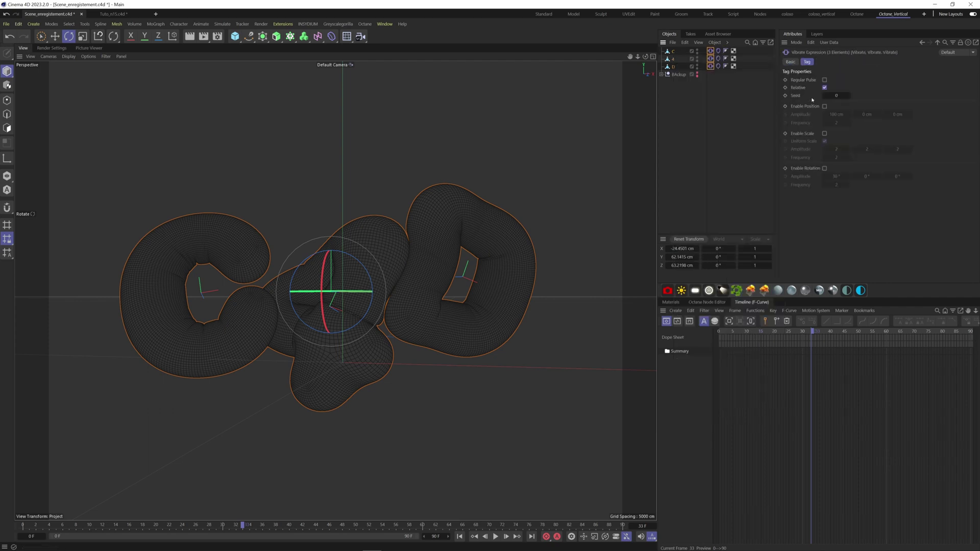
# Step: Enable position and rotation on the three Vibrate tags, both with Frequency 0.6, and give each tag a different Seed
pyautogui.click(824, 106)
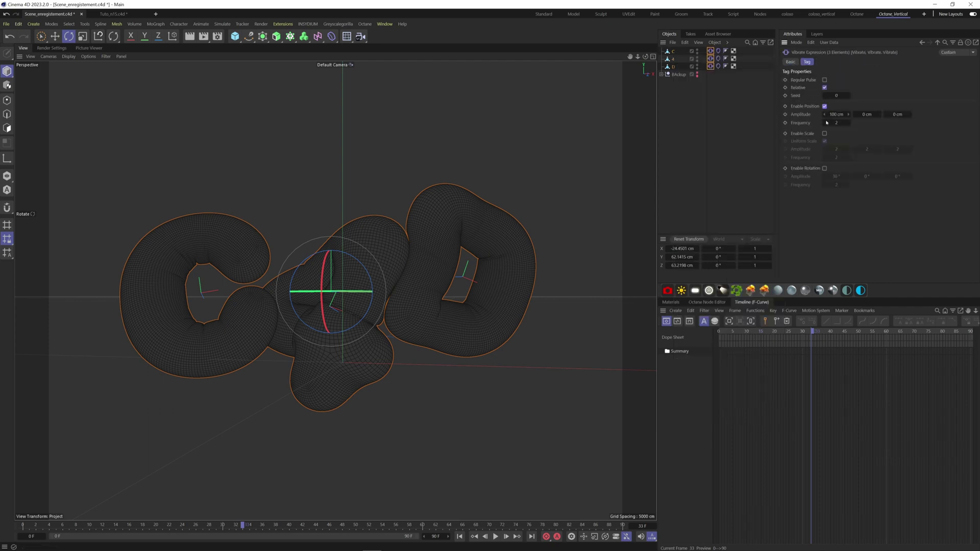
pyautogui.click(825, 168)
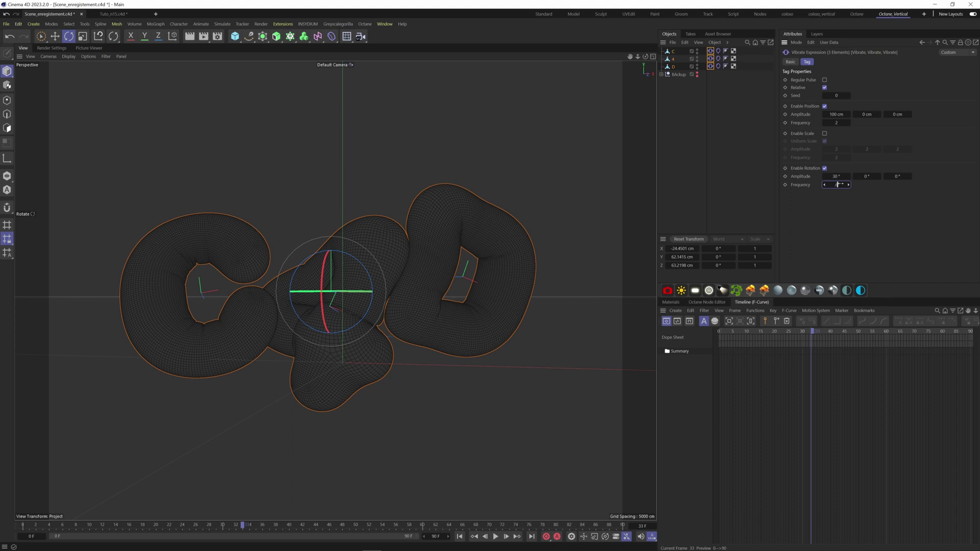
pyautogui.click(835, 123)
pyautogui.click(835, 95)
pyautogui.press('Return')
# Step: Return to the first frame and set the 4's Vibrate position Amplitude to 287 cm, 203 cm and 79 cm
pyautogui.click(710, 58)
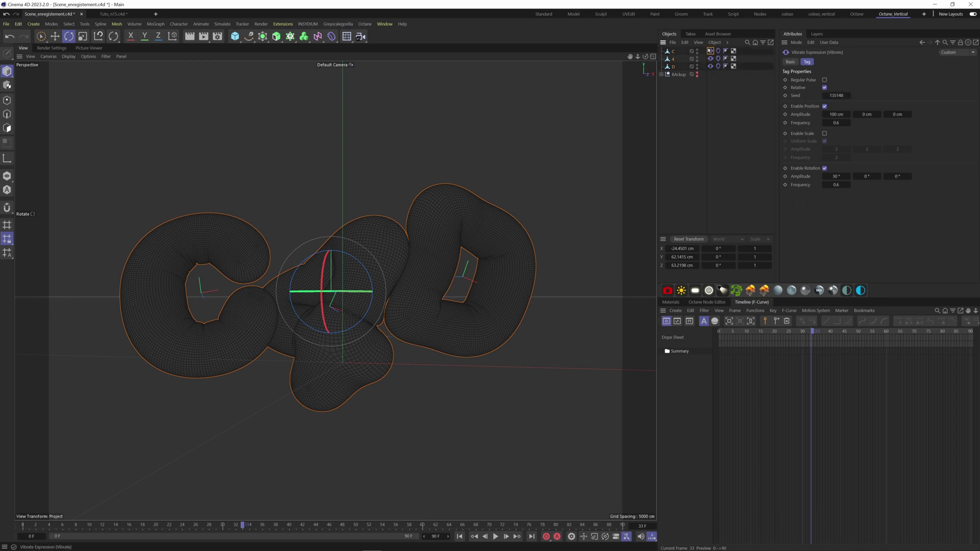
pyautogui.hotkey('shift', 'f')
pyautogui.moveTo(836, 115); pyautogui.dragTo(897, 115)
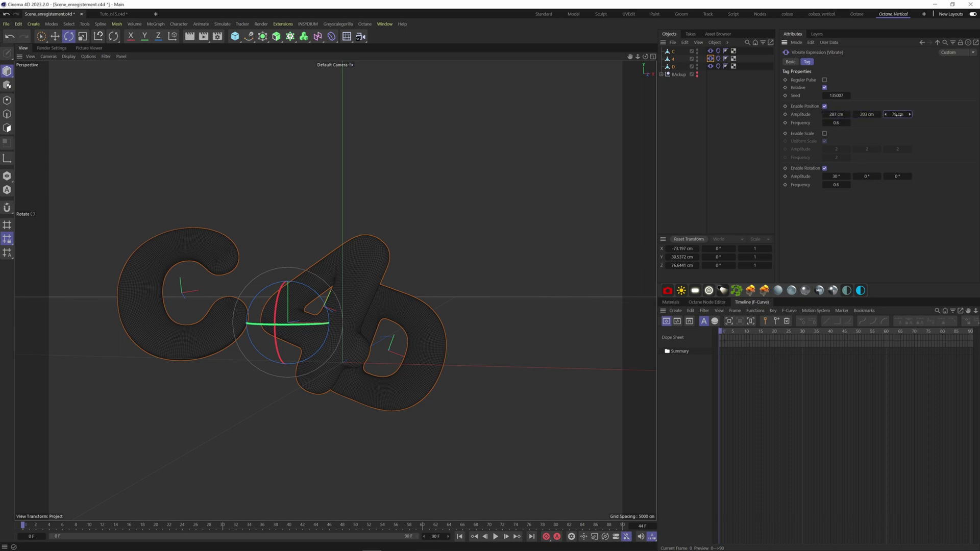
# Step: Set the 4's Vibrate rotation Amplitude to 192°, 95° and 94° and play the simulation from the first frame
pyautogui.moveTo(841, 176); pyautogui.dragTo(857, 177)
pyautogui.moveTo(866, 176); pyautogui.dragTo(902, 176)
pyautogui.click(459, 536)
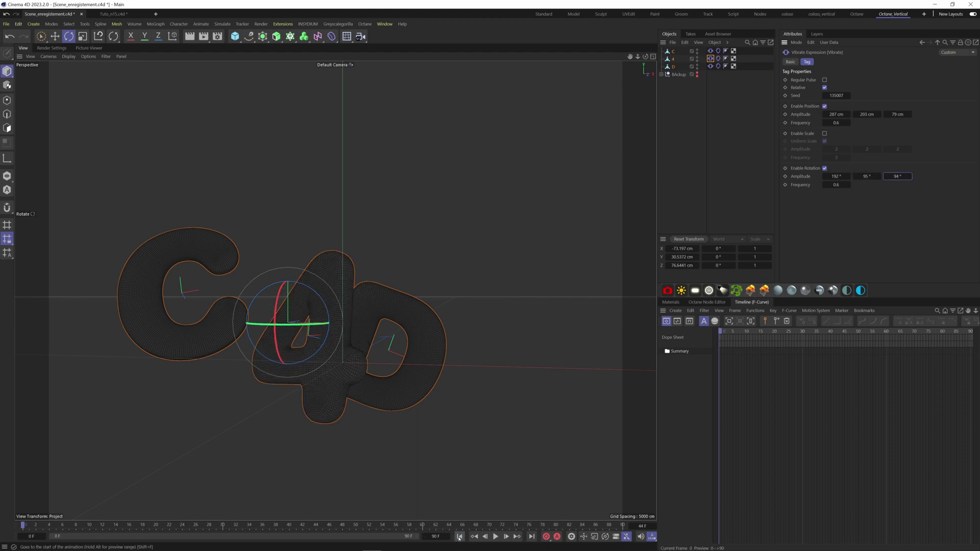
pyautogui.click(495, 536)
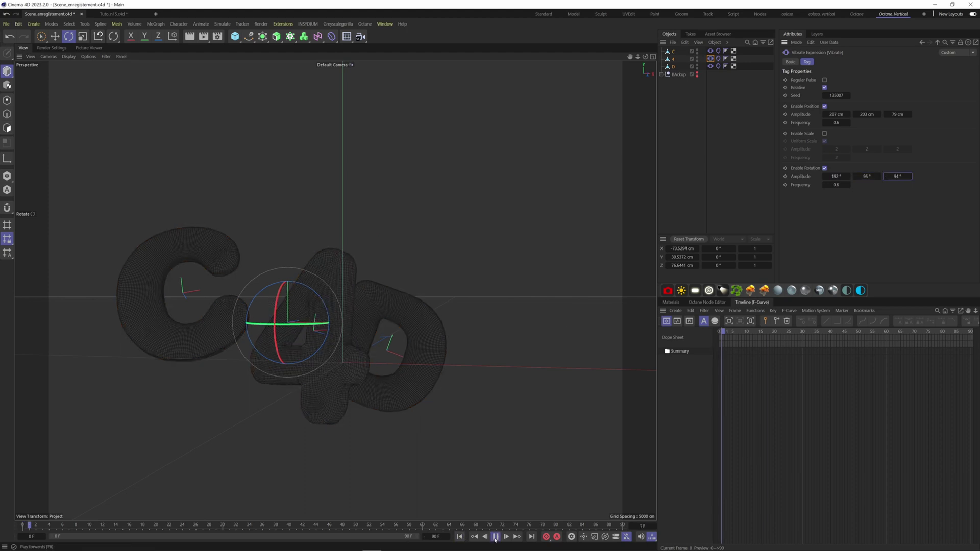